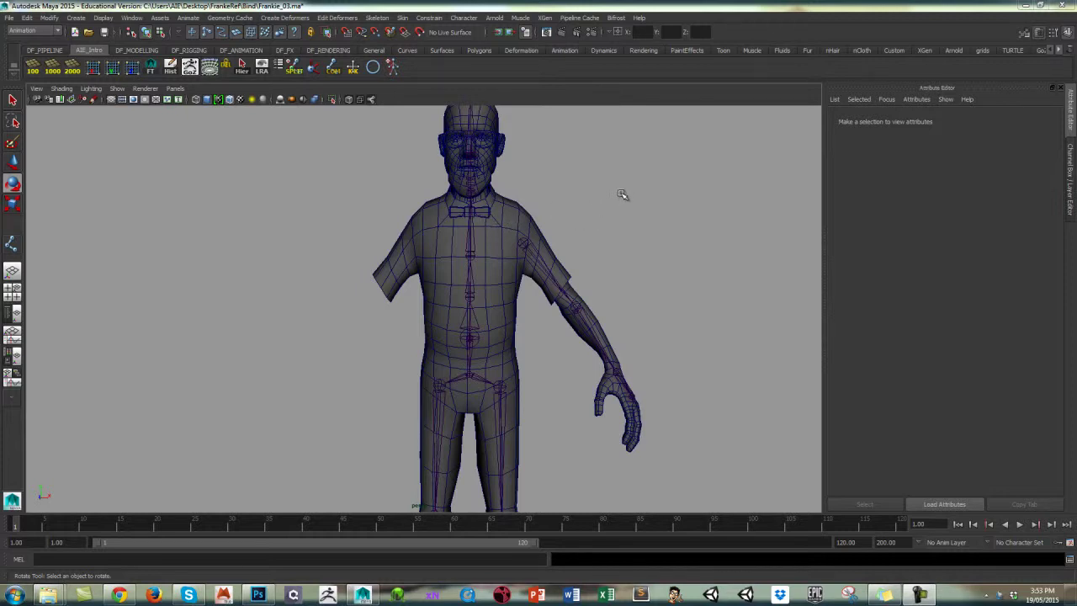
In a wireframe front view, draw a two-joint clavicle chain about 9.2 units long, from beside the neck base toward the left shoulder
key(space)
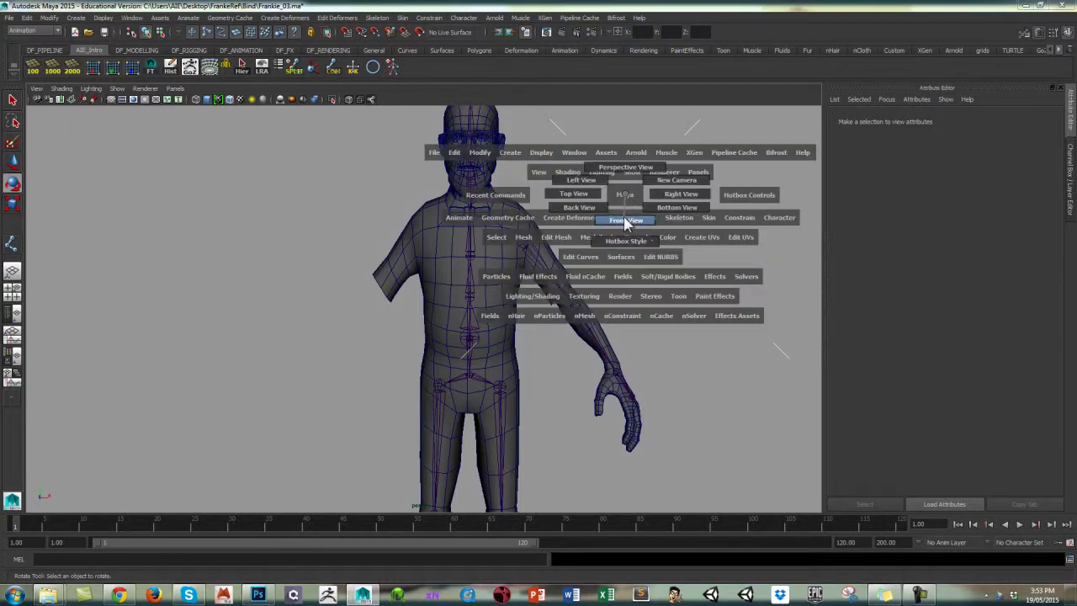
drag(625, 199, 616, 210)
key(a)
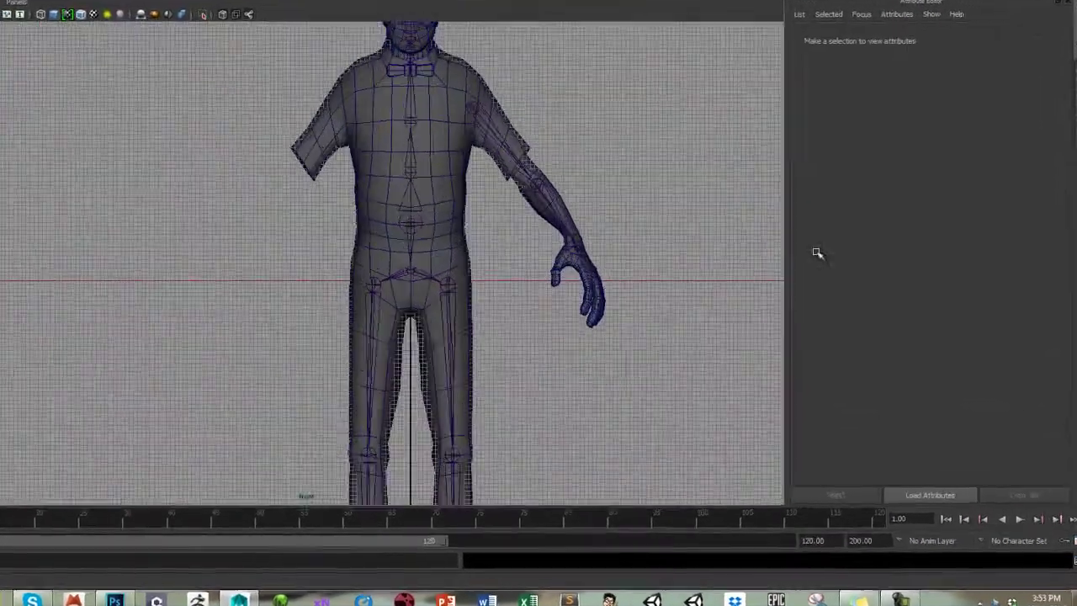
scroll(469, 284, up, 8)
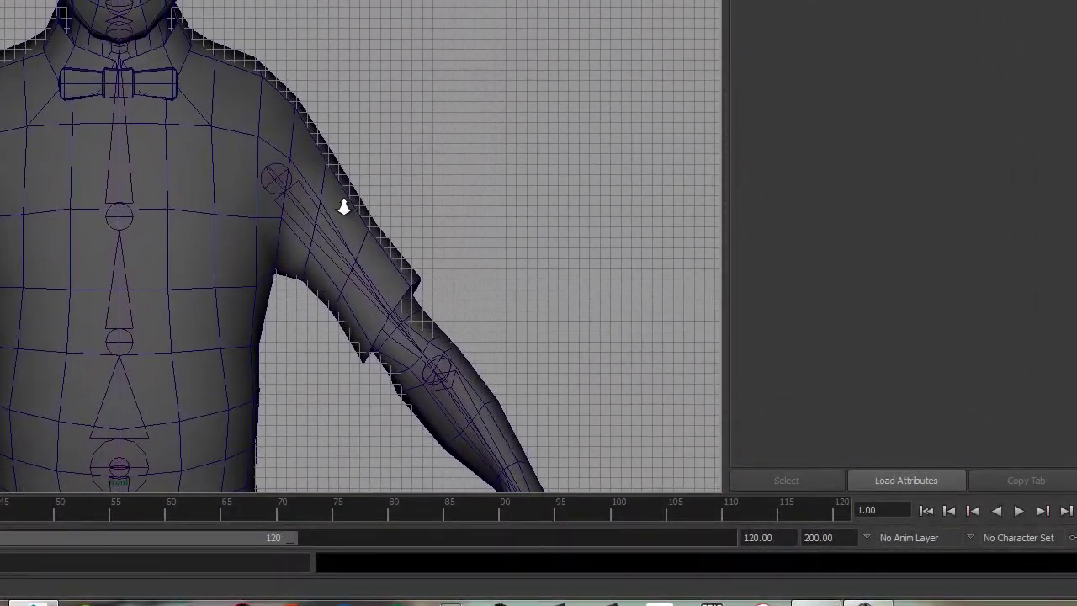
scroll(345, 207, up, 3)
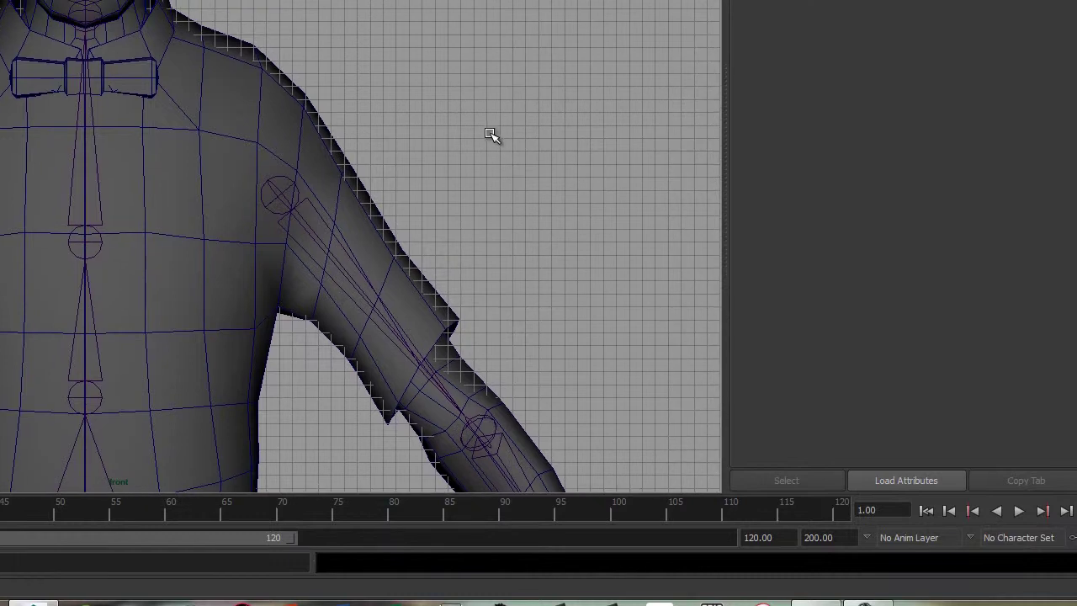
key(4)
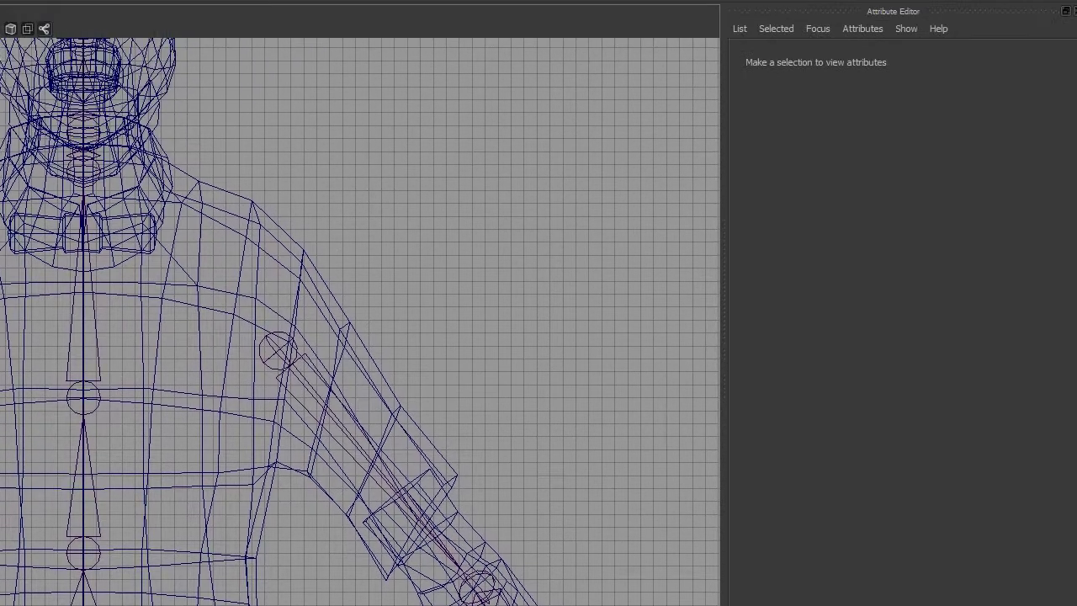
click(48, 24)
click(66, 49)
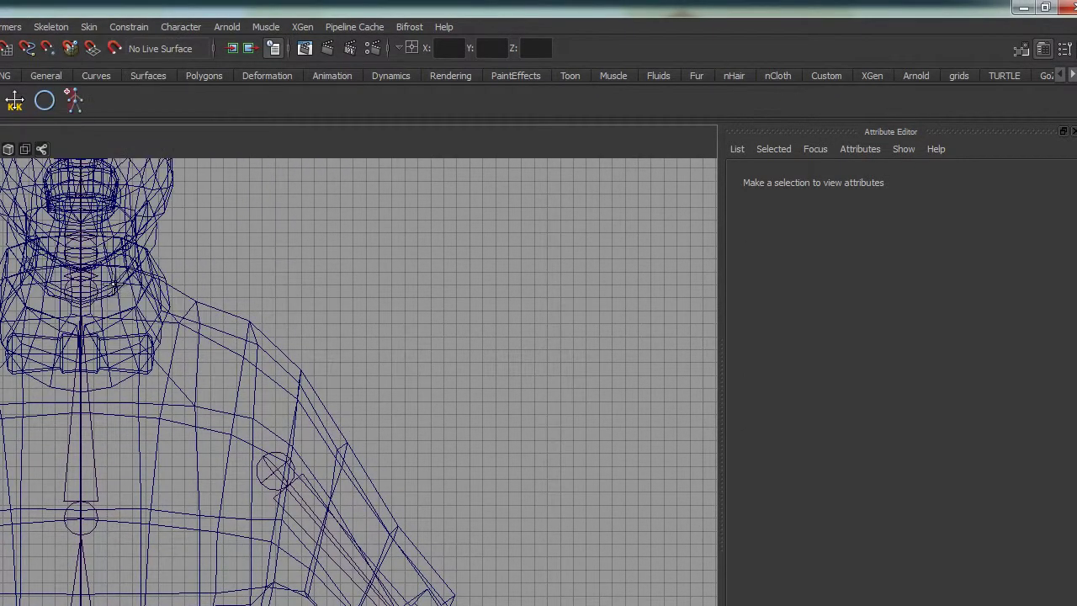
click(109, 353)
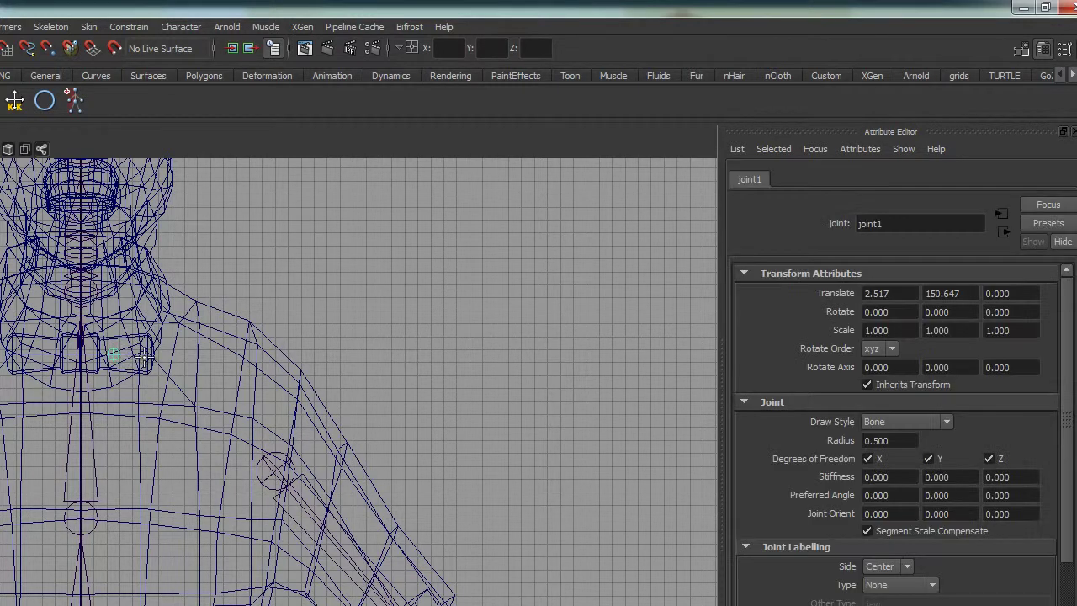
click(233, 355)
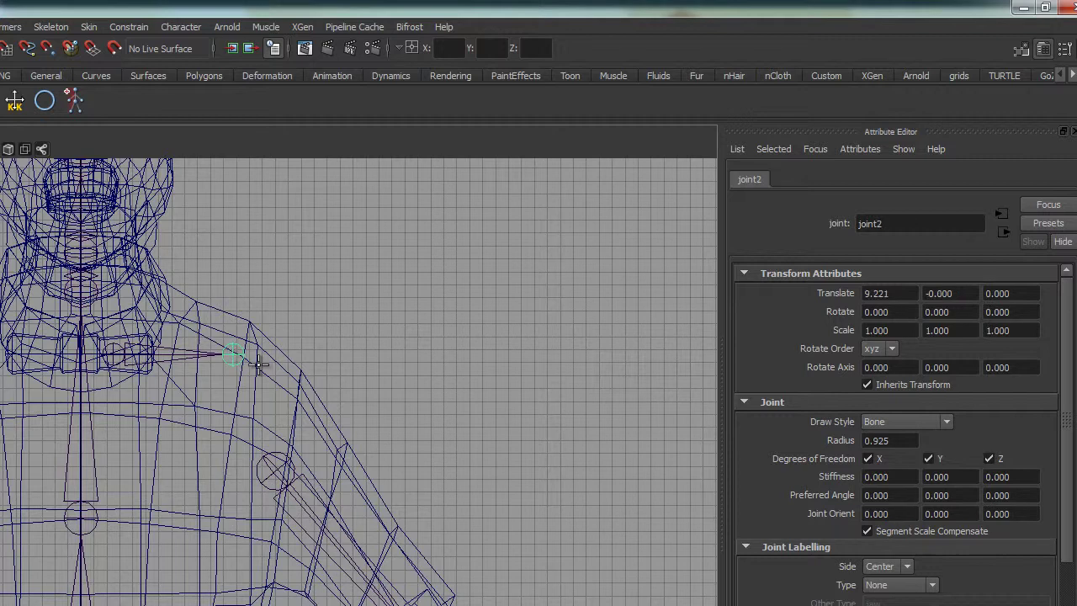
key(Return)
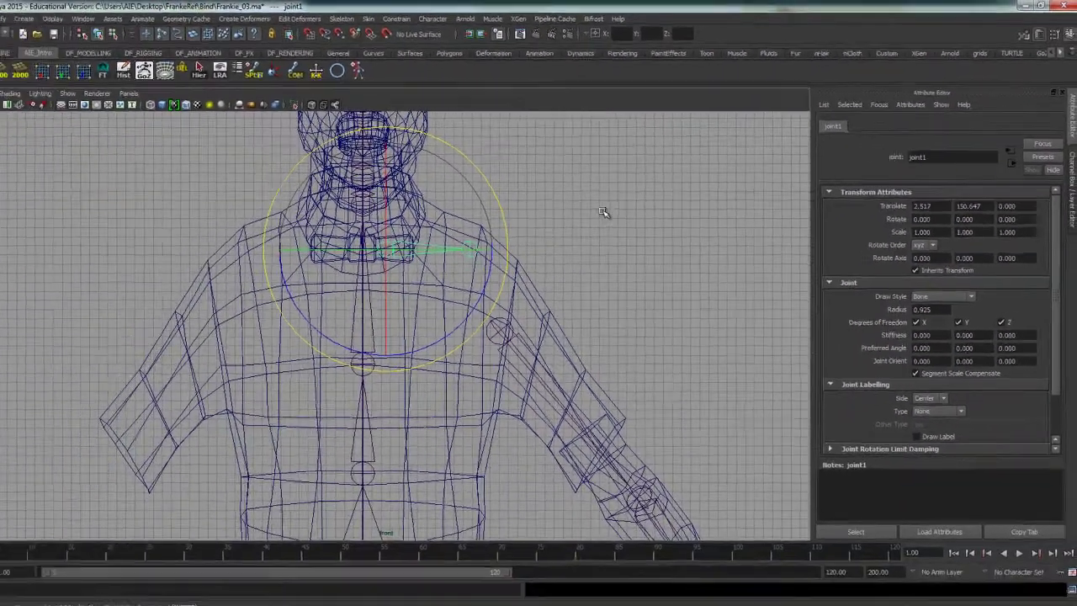
Return to the shaded perspective view, deselect the new clavicle chain and examine its placement in the shoulder
key(space)
mouse_move(603, 212)
mouse_down()
mouse_move(612, 190)
mouse_move(630, 205)
mouse_move(653, 187)
mouse_move(637, 233)
mouse_move(561, 255)
mouse_move(681, 221)
mouse_move(609, 228)
mouse_move(594, 216)
mouse_up()
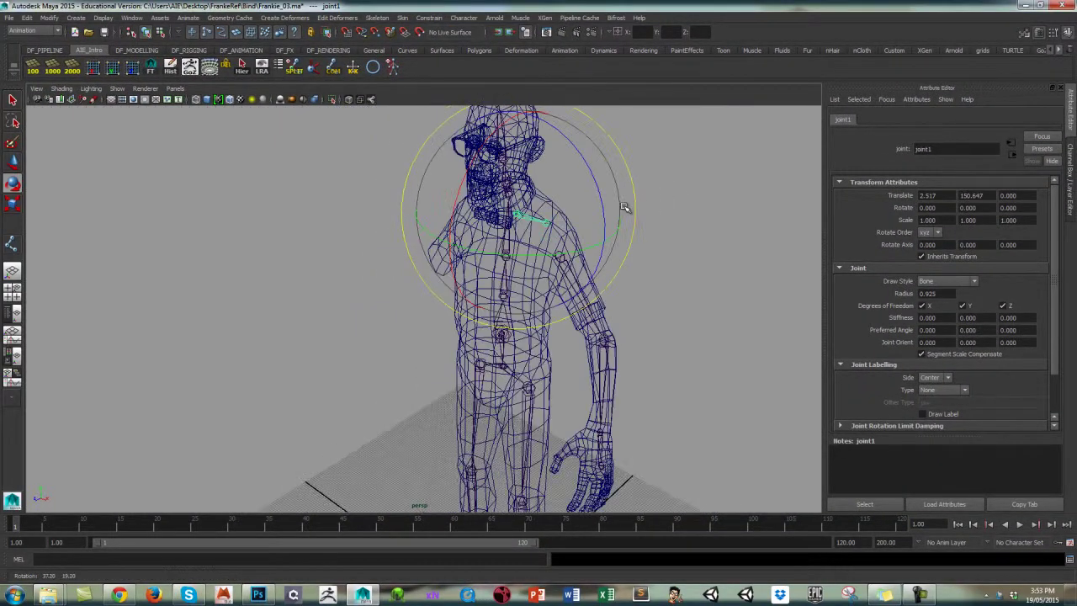
key(5)
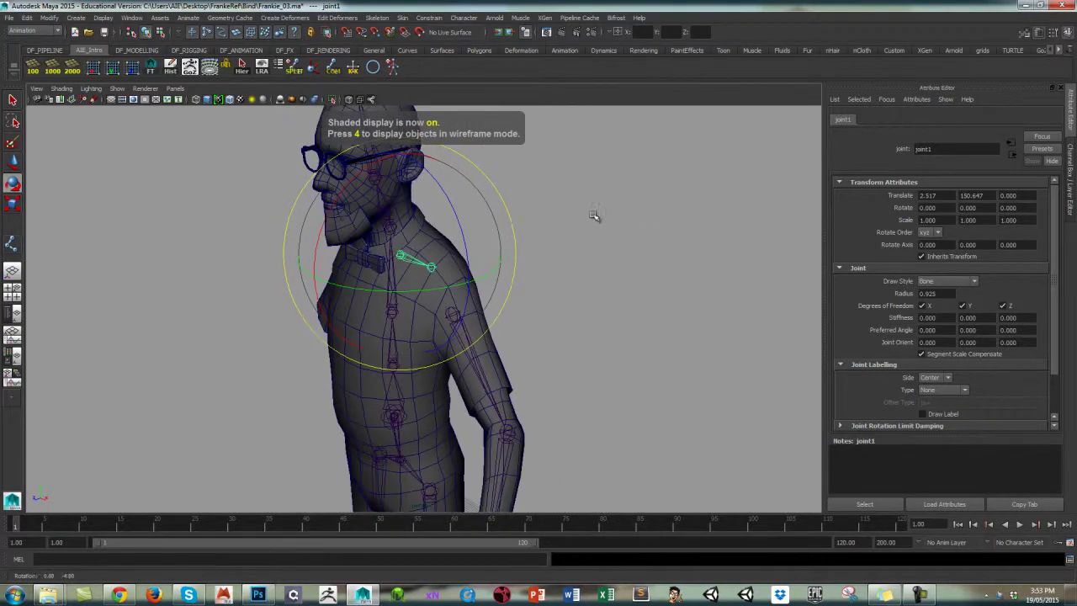
mouse_move(622, 263)
alt+mouse_down()
mouse_move(577, 289)
mouse_move(580, 274)
mouse_move(577, 291)
mouse_move(679, 264)
mouse_move(567, 305)
alt+mouse_up()
click(616, 271)
alt+right_drag(567, 305, 590, 249)
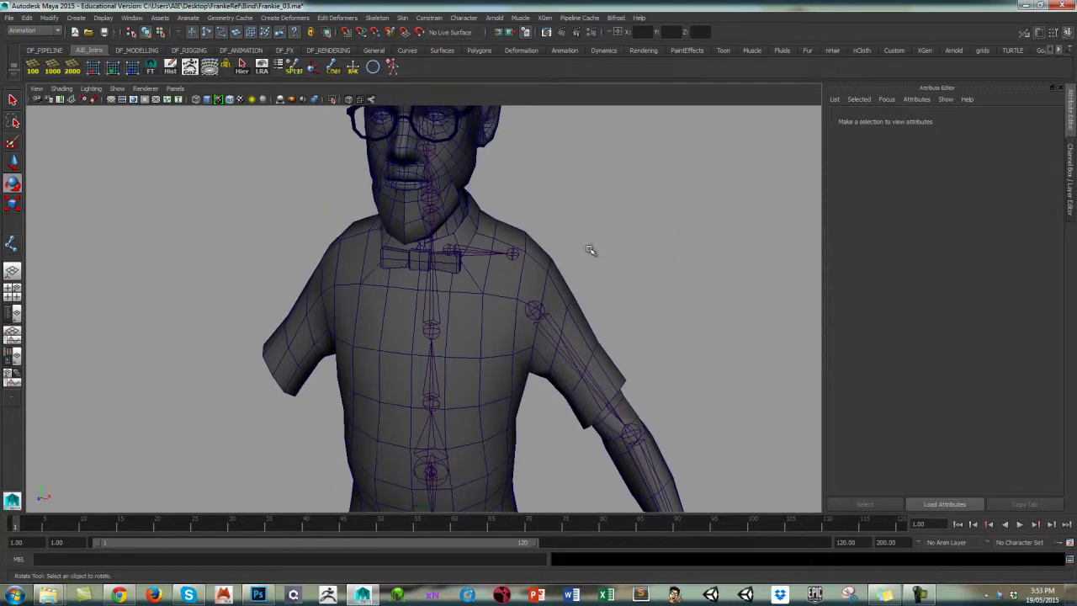
Inspect the clavicle's root and shoulder-end joints by selecting each of them in turn
click(512, 255)
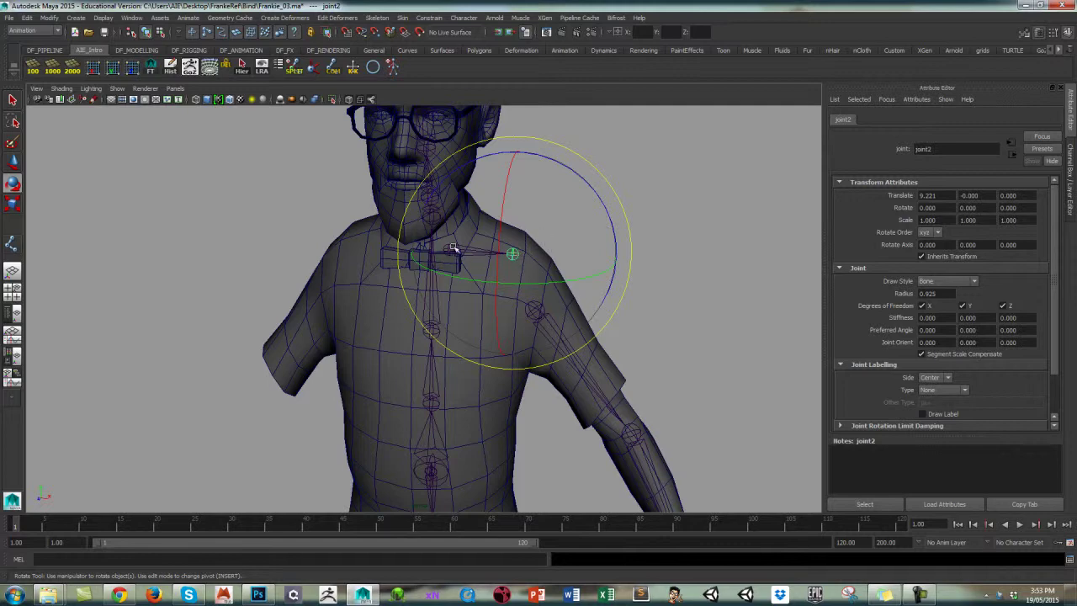
alt+drag(665, 186, 680, 176)
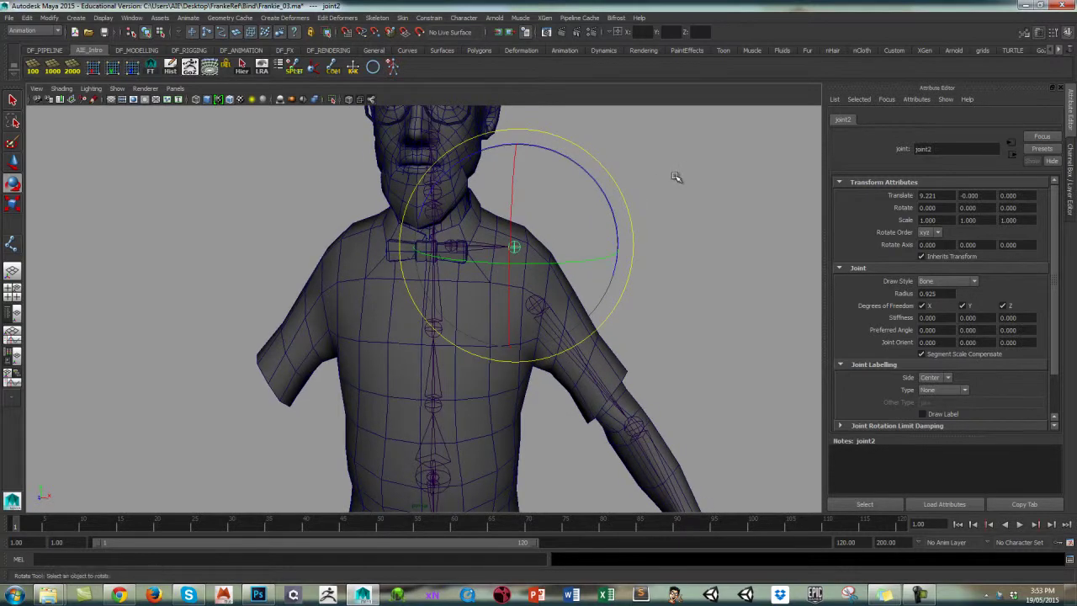
click(575, 224)
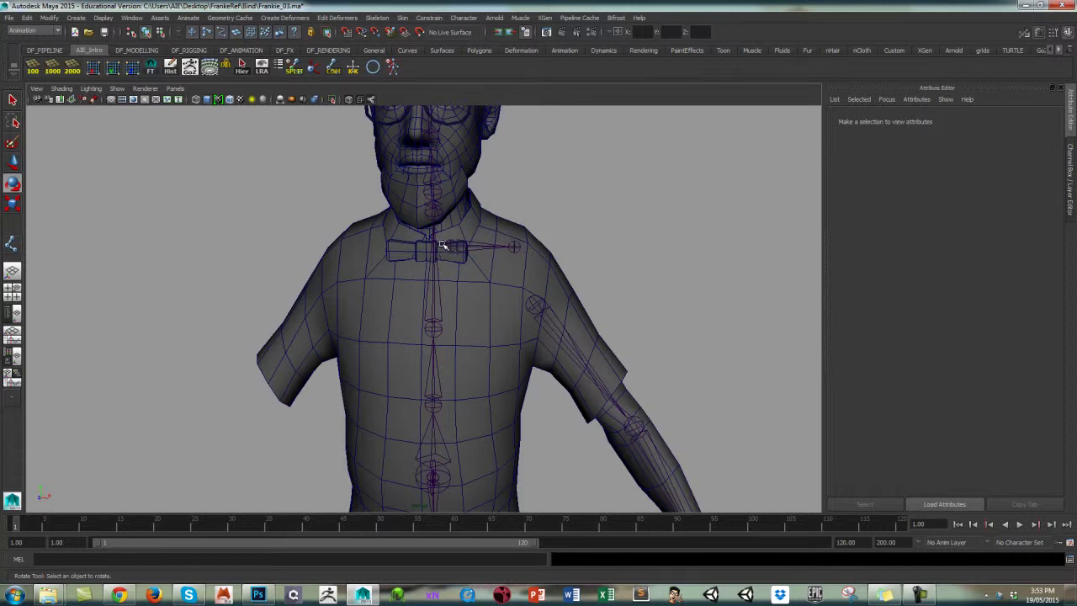
click(484, 249)
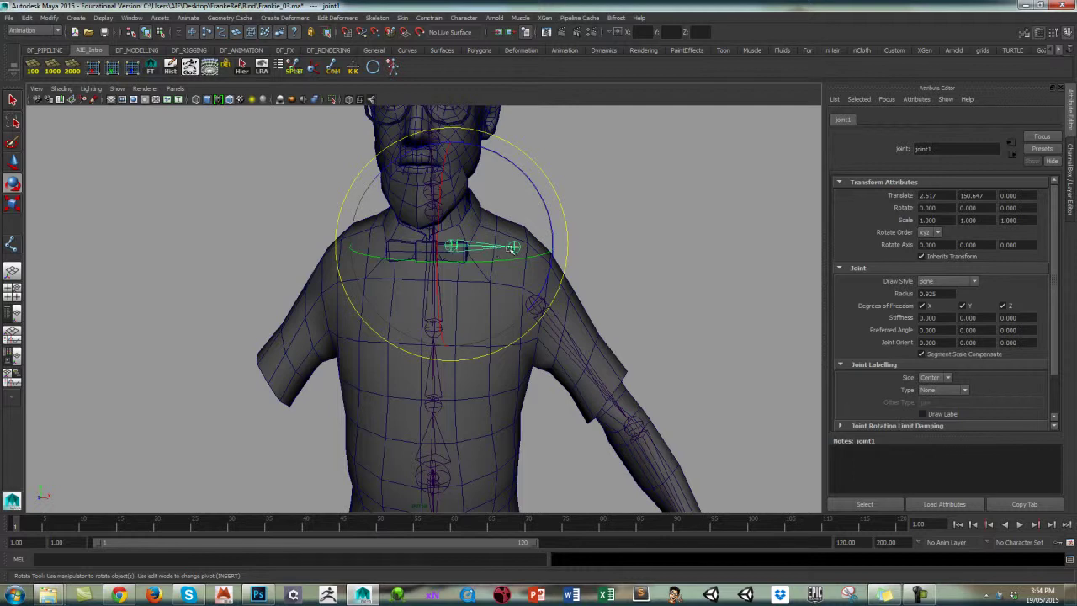
click(606, 203)
click(515, 246)
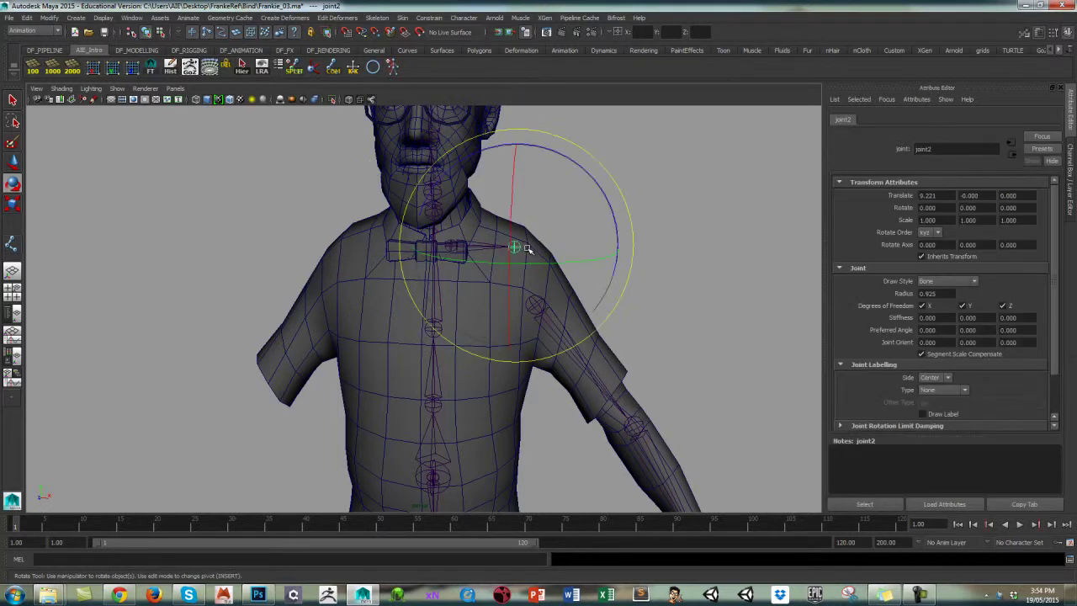
click(679, 183)
Parent the left upper-arm joint to the clavicle's shoulder-end joint and test-rotate the clavicle from its root
click(534, 305)
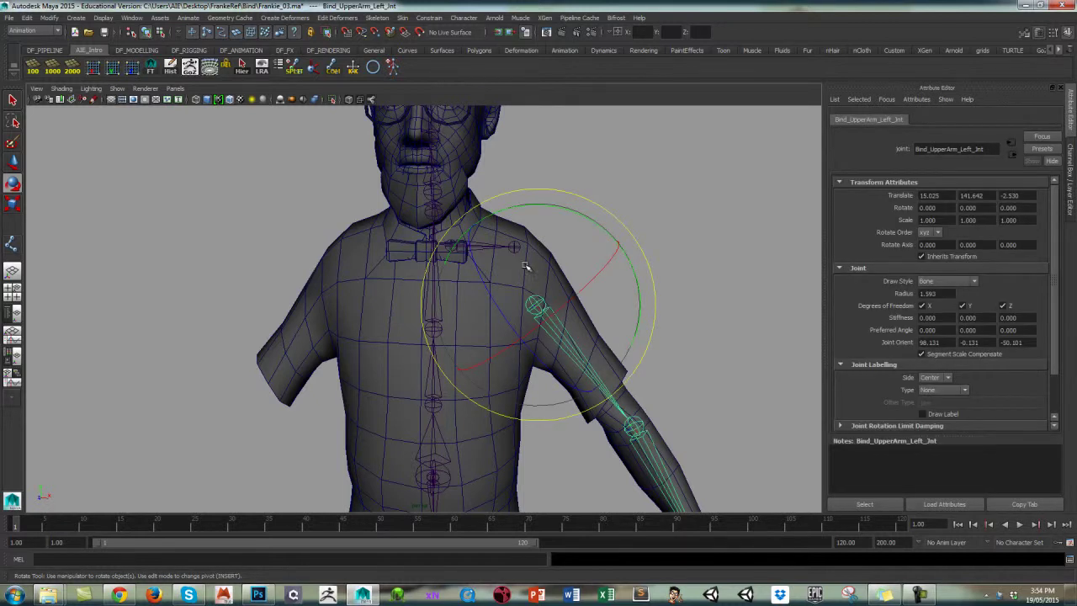
key(q)
click(515, 250)
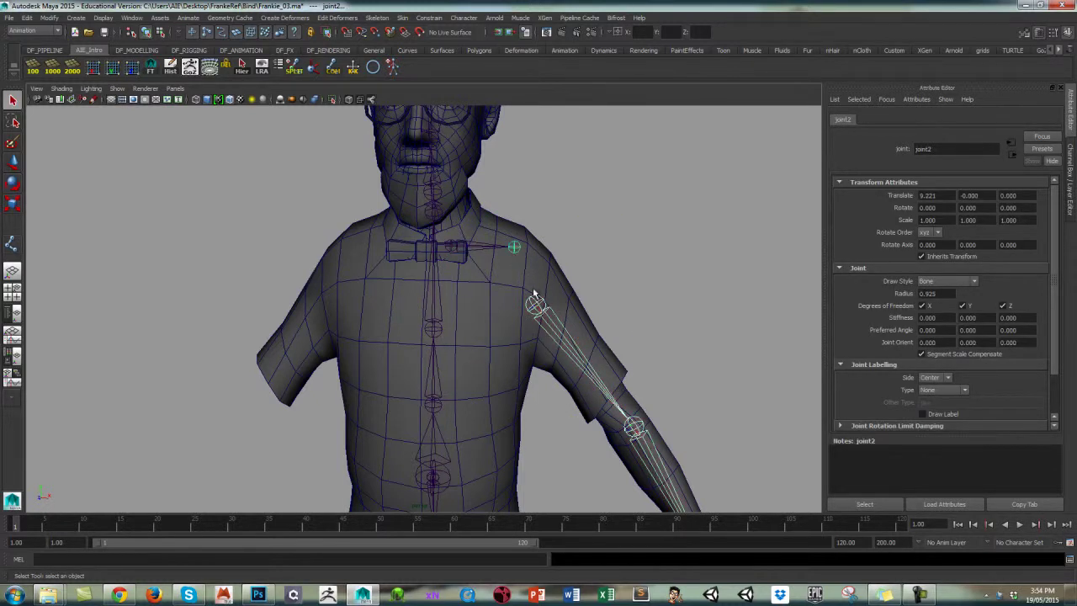
click(537, 308)
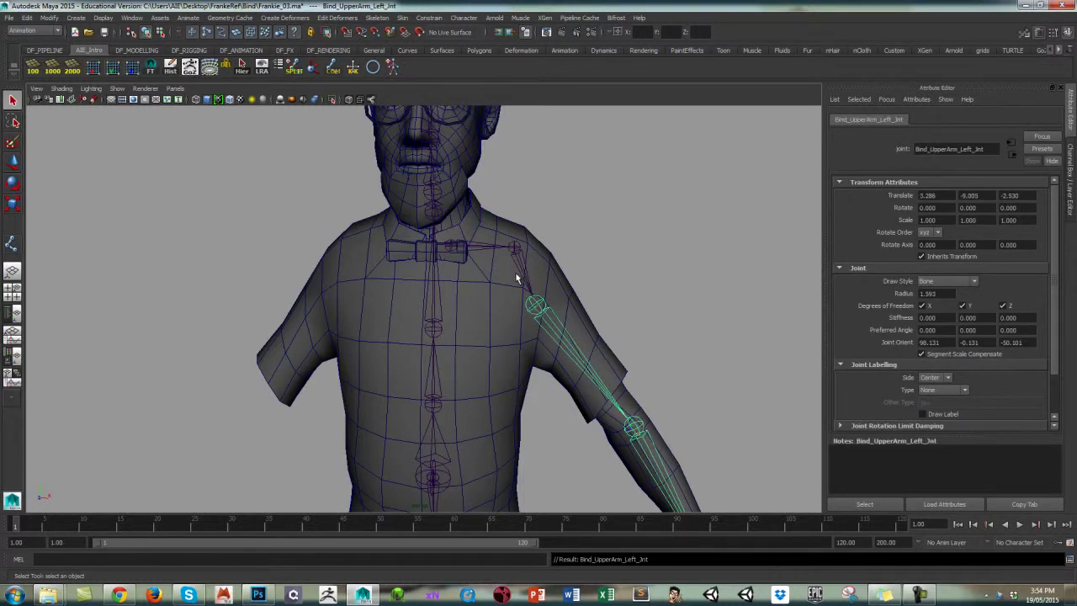
click(473, 244)
key(e)
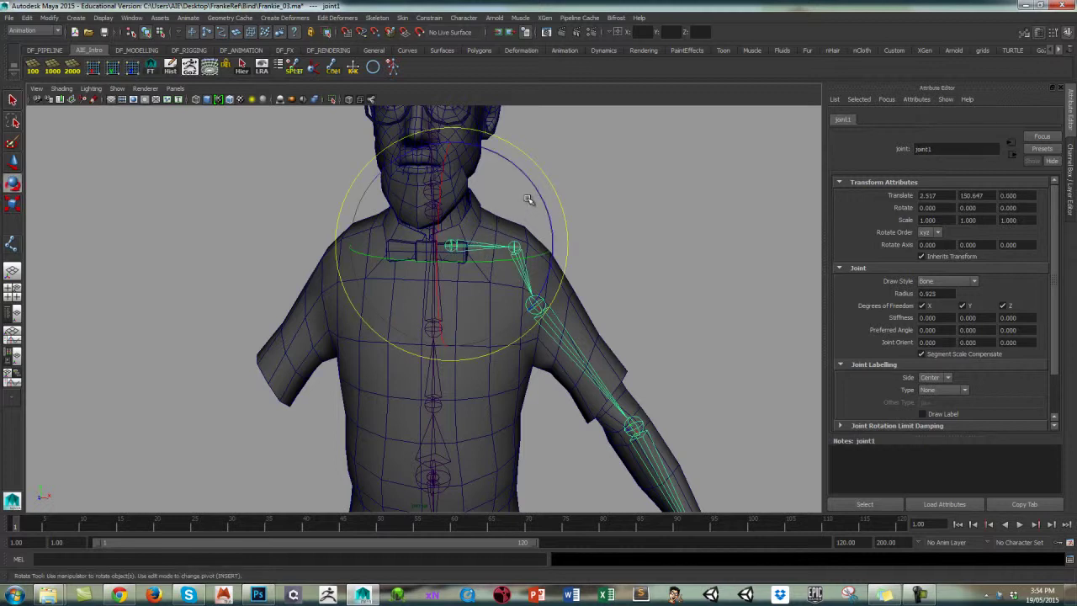
mouse_move(544, 193)
mouse_down()
mouse_move(547, 154)
mouse_move(537, 187)
mouse_up()
Undo the clavicle's test rotation and the upper arm's parenting, and clear the selection
key(ctrl+z)
key(ctrl+z)
key(ctrl+z)
key(ctrl+z)
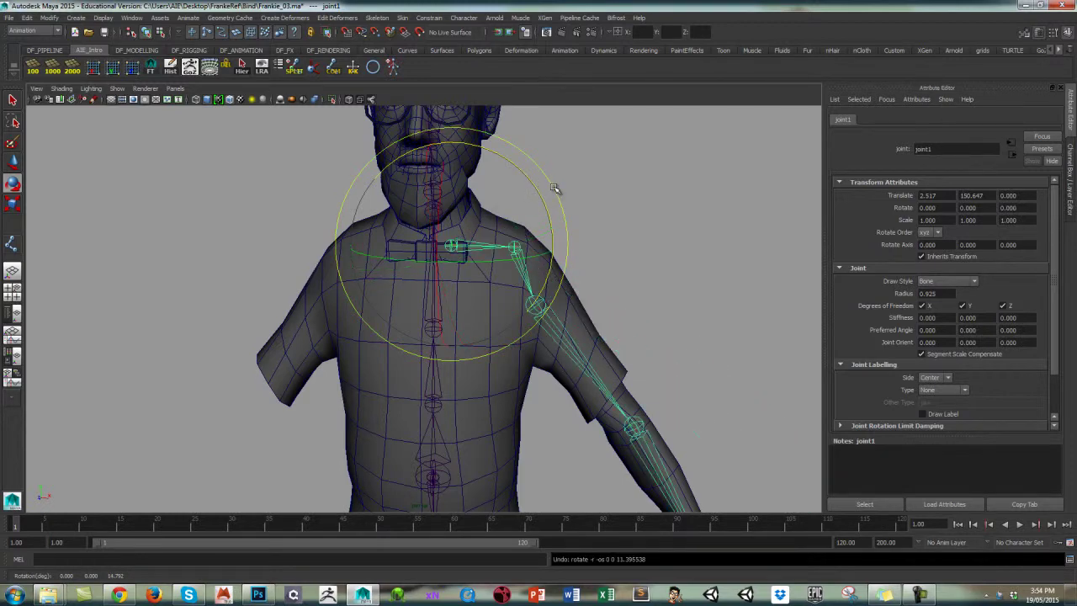
click(630, 176)
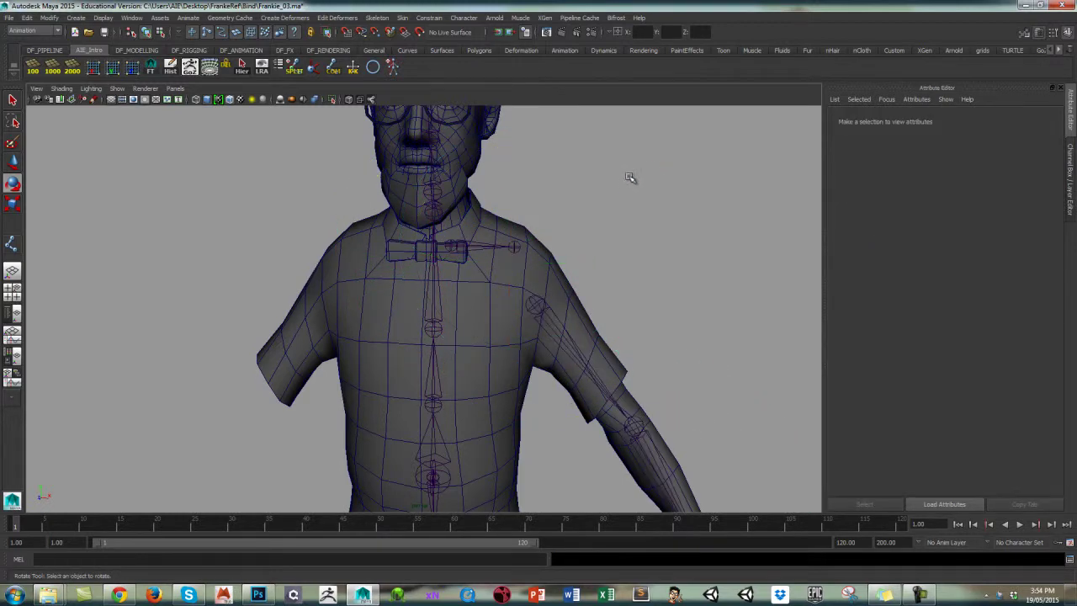
Parent the left upper-arm joint directly to the clavicle's root joint, bypassing the shoulder-end joint
alt+drag(630, 176, 485, 251)
click(502, 250)
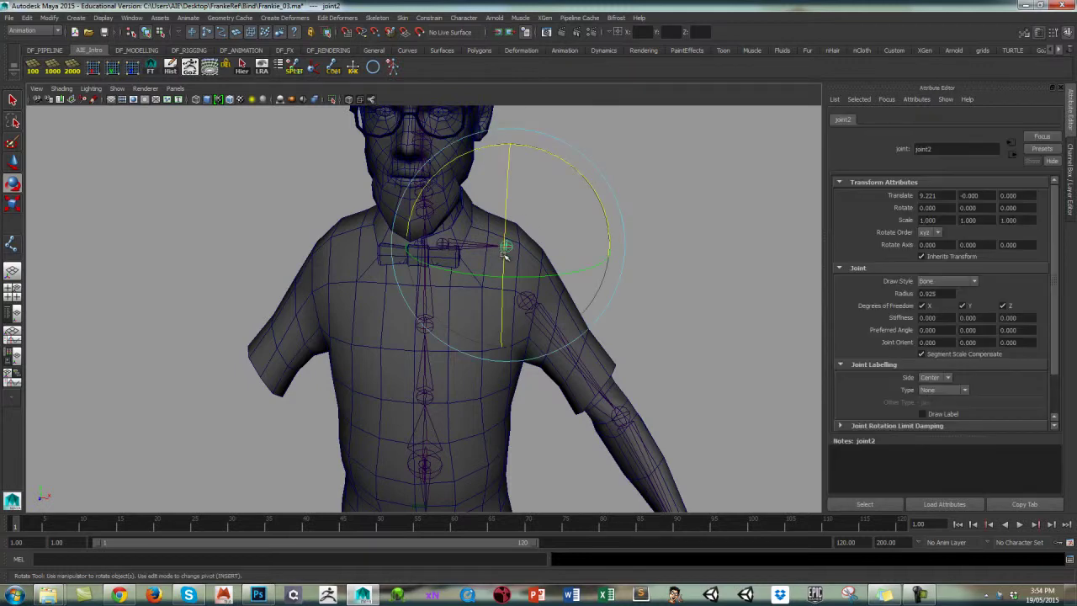
mouse_move(697, 228)
alt+mouse_down()
mouse_move(662, 222)
mouse_move(694, 221)
alt+mouse_up()
click(627, 256)
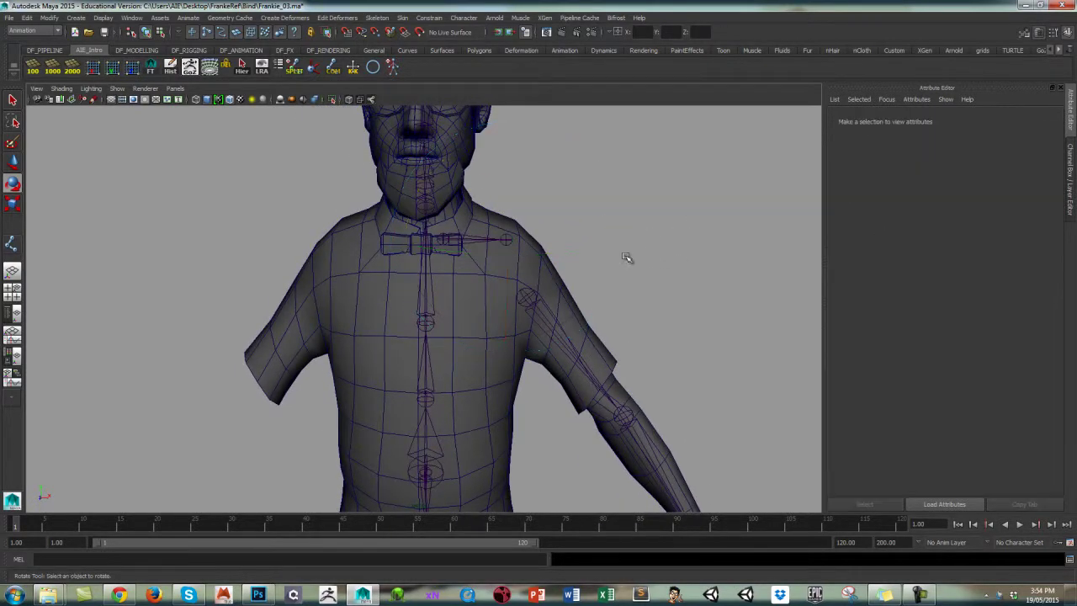
click(530, 301)
key(q)
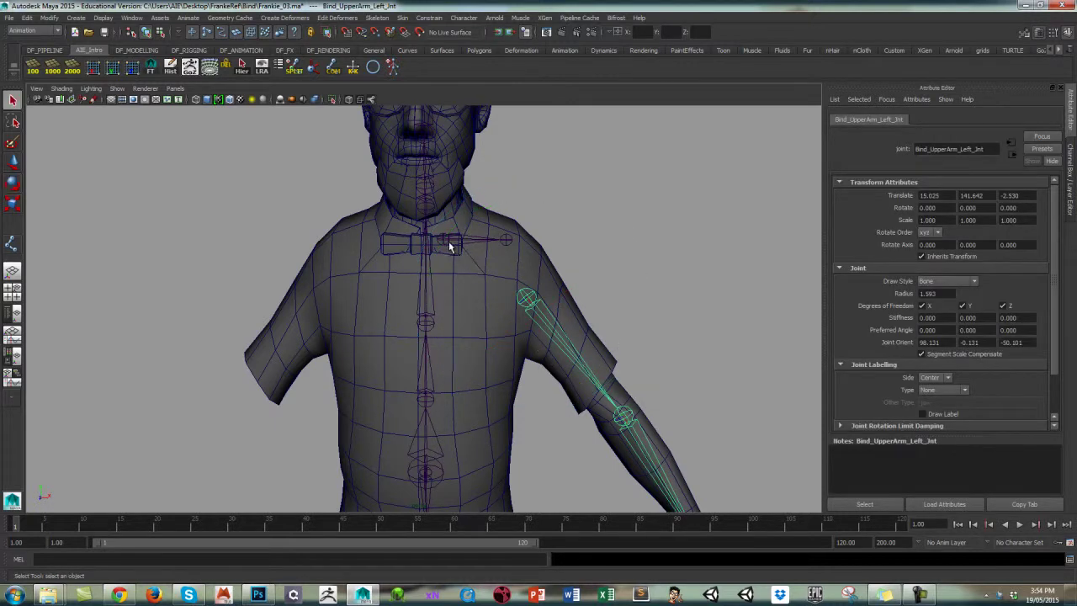
click(452, 240)
key(p)
Examine the branched hierarchy by selecting the clavicle's shoulder-end joint and the root joint with its attached arm
click(507, 242)
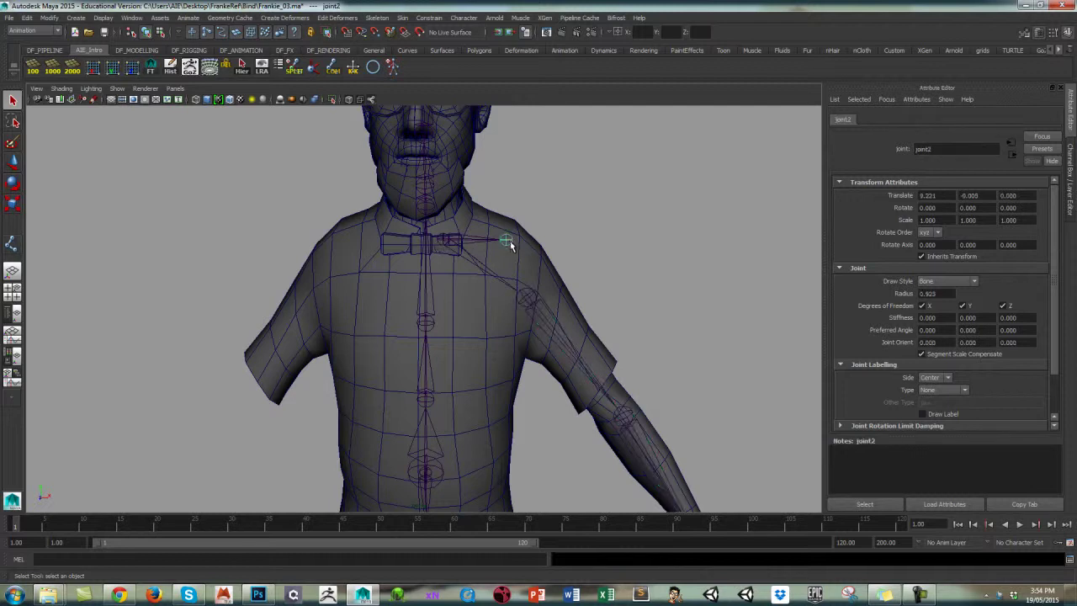
click(452, 249)
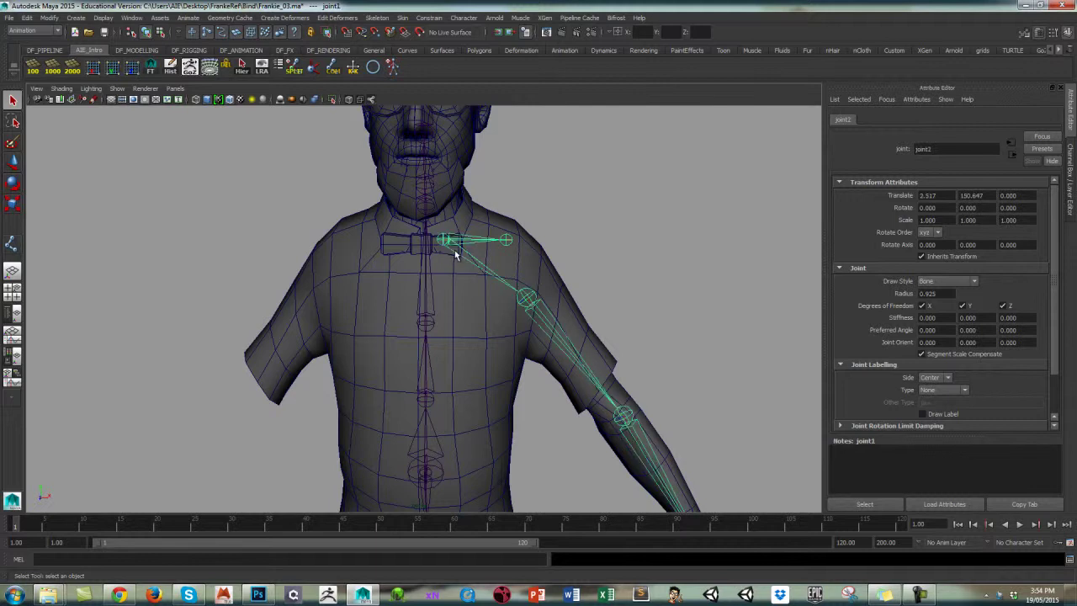
key(w)
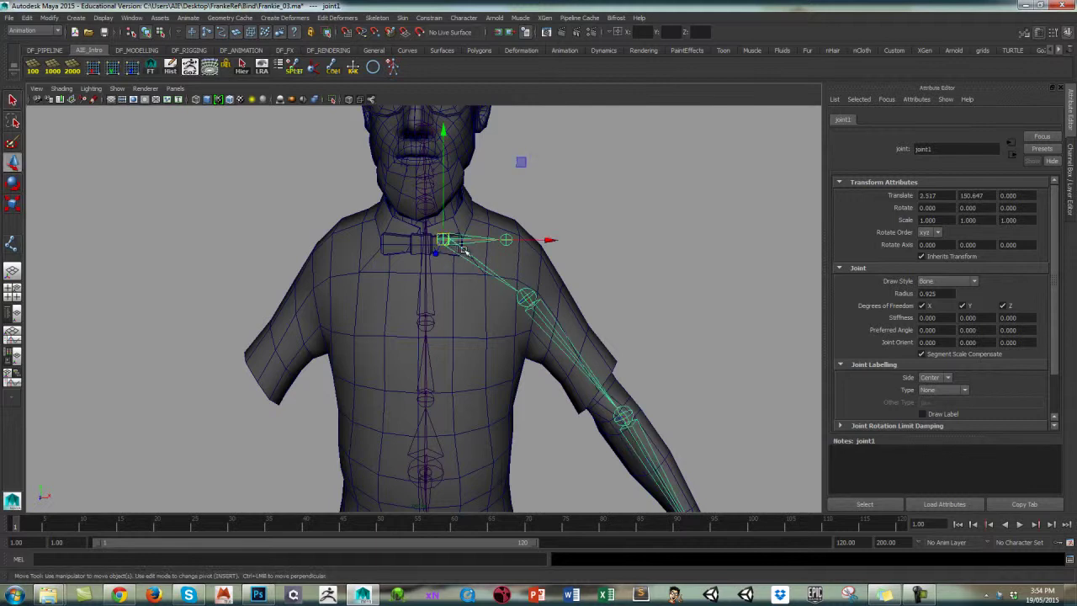
mouse_move(472, 256)
alt+mouse_down()
mouse_move(471, 267)
mouse_move(469, 259)
alt+mouse_up()
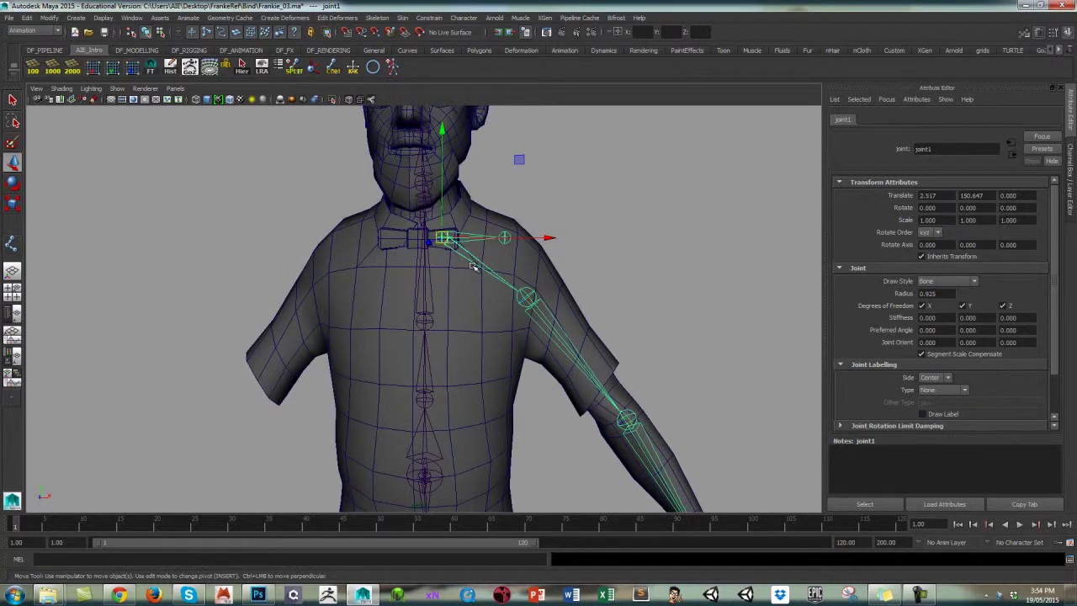
click(480, 256)
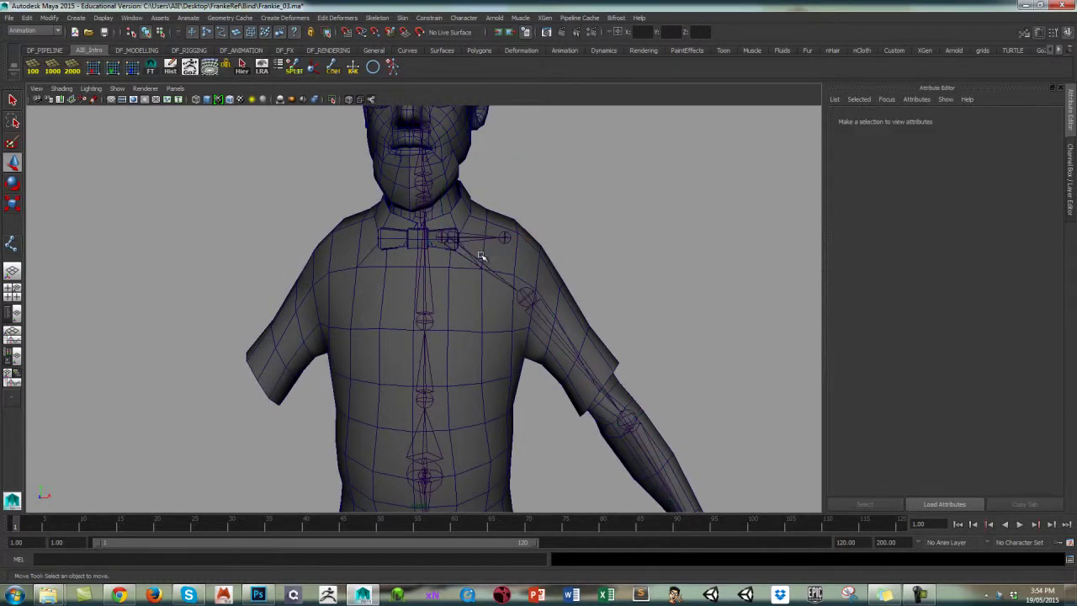
click(476, 262)
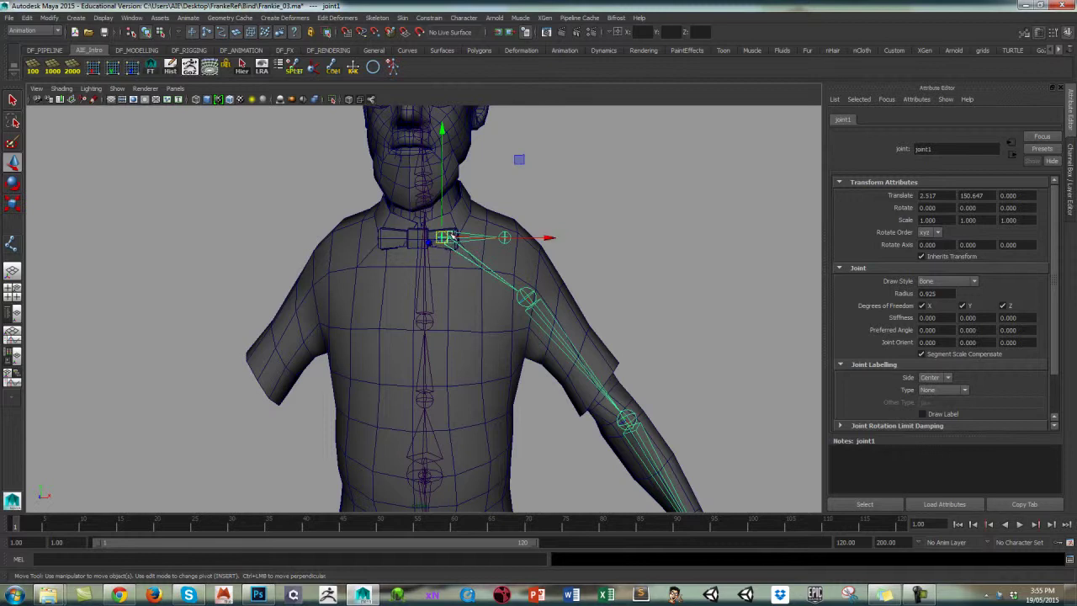
Undo the parenting of the upper-arm joint to the clavicle's root
key(ctrl+z)
key(ctrl+z)
key(ctrl+z)
key(ctrl+z)
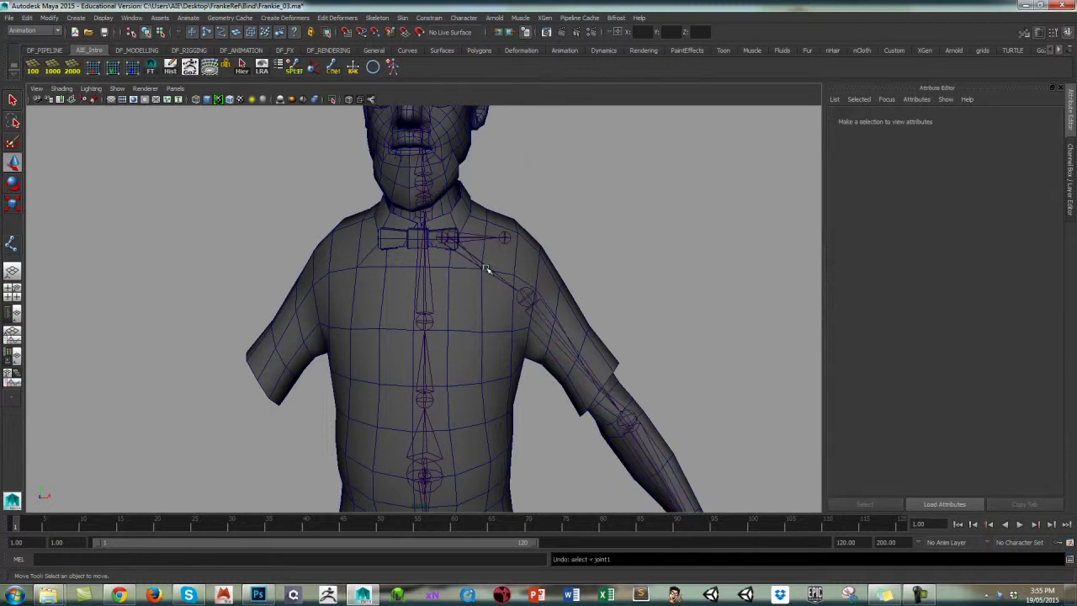
key(ctrl+z)
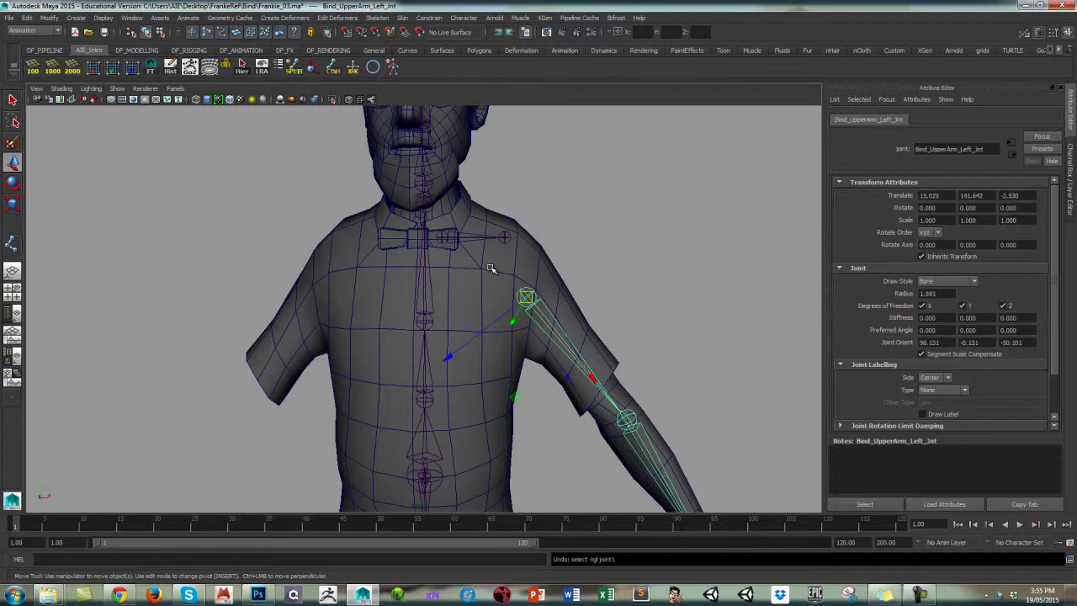
Display the local rotation axes on every joint of the clavicle and left arm hierarchies
click(598, 217)
click(504, 239)
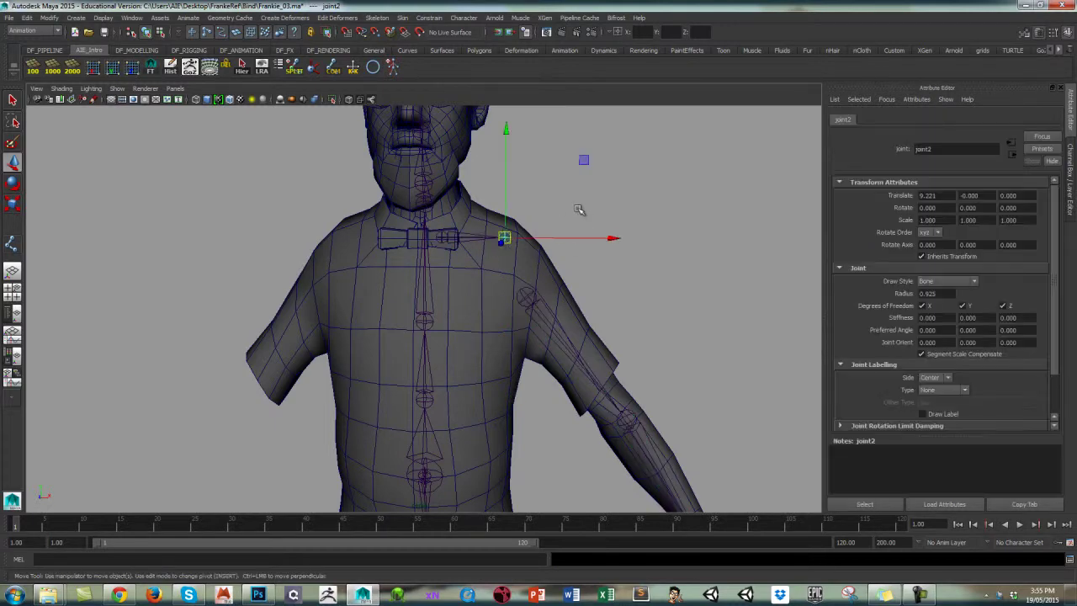
alt+drag(568, 208, 511, 299)
click(519, 309)
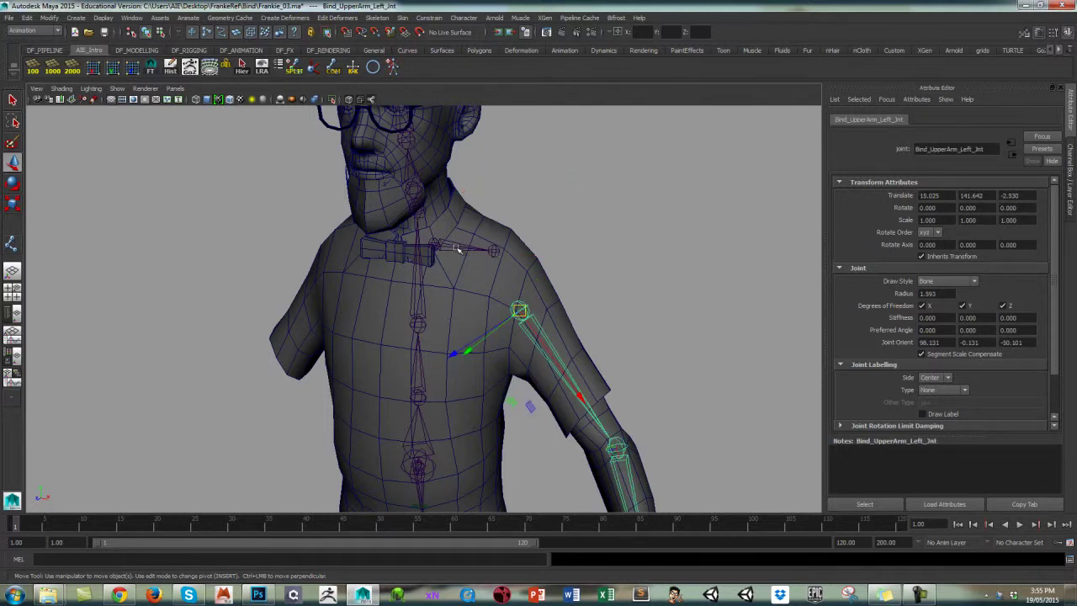
click(457, 250)
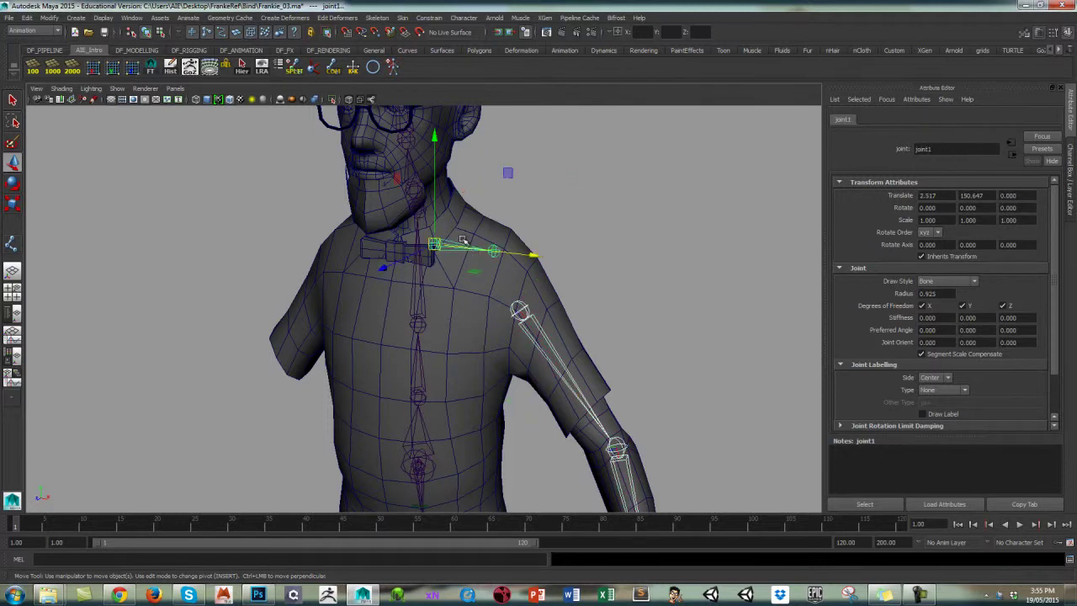
click(242, 70)
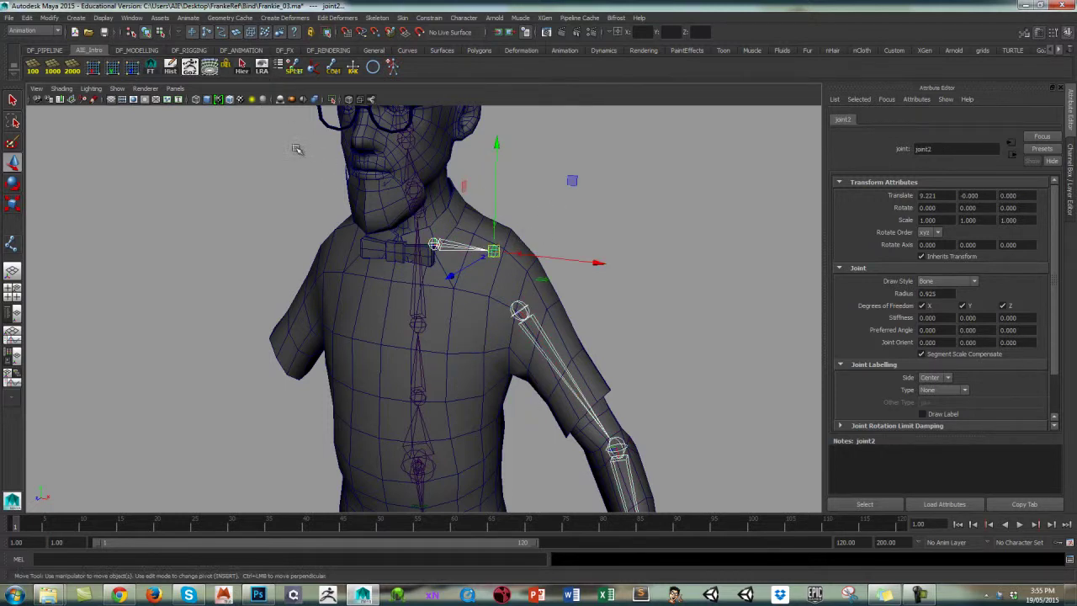
alt+drag(600, 292, 637, 260)
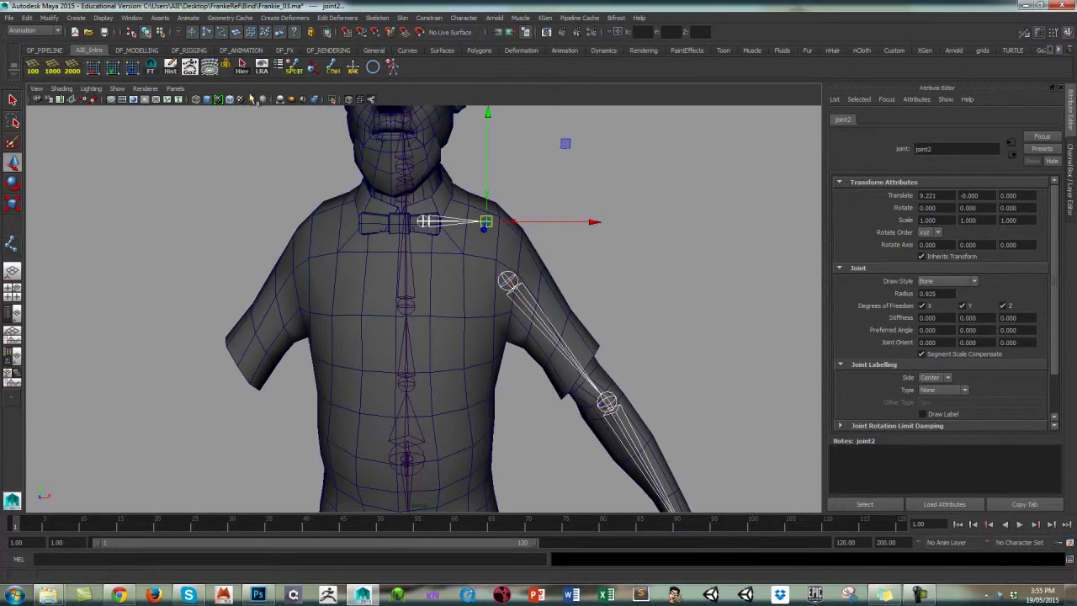
Hide the polygon meshes in the viewport and compare the joint axes of the clavicle and left arm
click(117, 88)
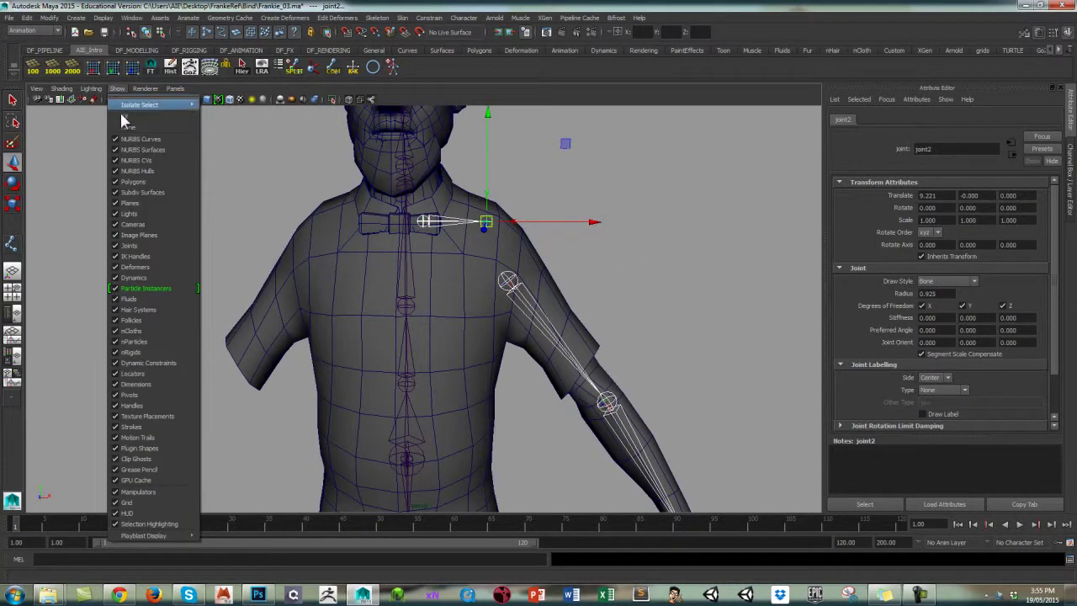
click(137, 179)
click(674, 278)
alt+drag(664, 276, 596, 281)
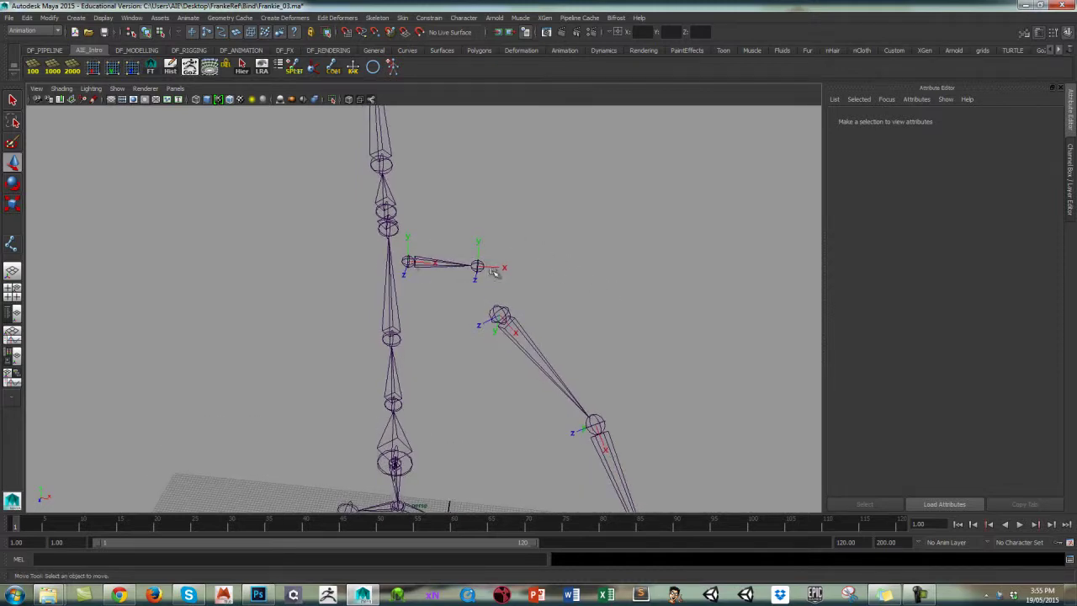
mouse_move(564, 234)
alt+mouse_down()
mouse_move(573, 220)
mouse_move(561, 219)
mouse_move(584, 238)
mouse_move(567, 238)
alt+mouse_up()
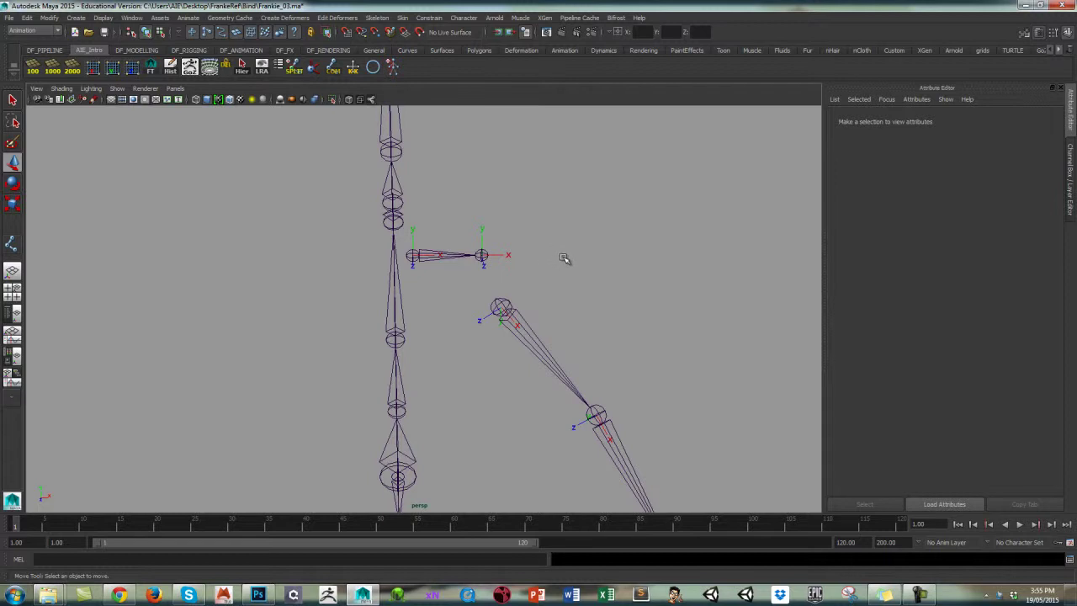
Test-rotate the left upper-arm joint about its local Z axis, undo the rotation and clear the selection
click(517, 319)
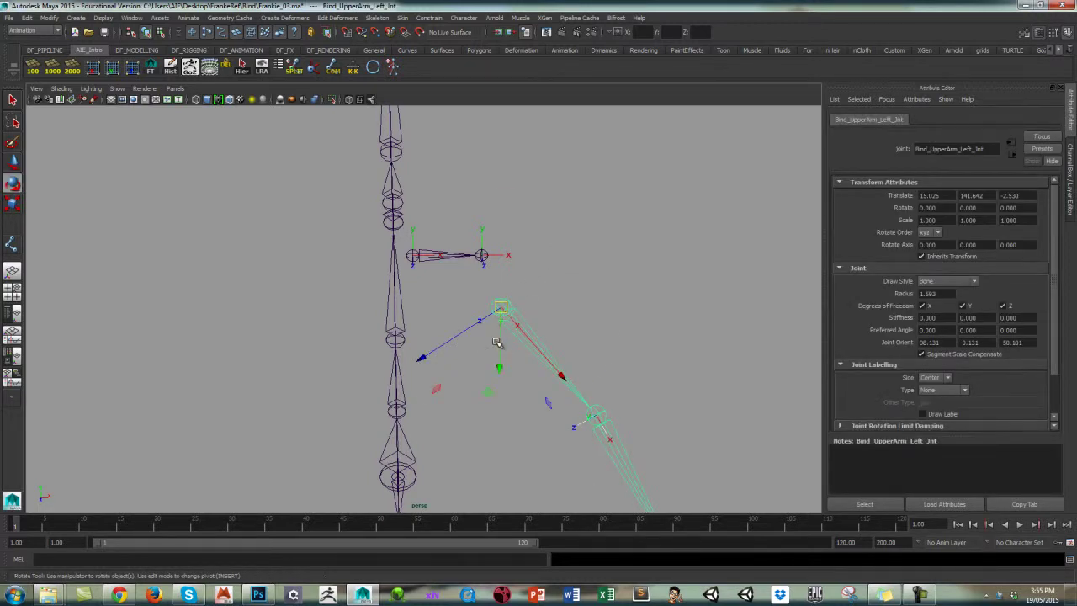
key(e)
mouse_move(483, 344)
mouse_down()
mouse_move(462, 325)
mouse_move(473, 331)
mouse_up()
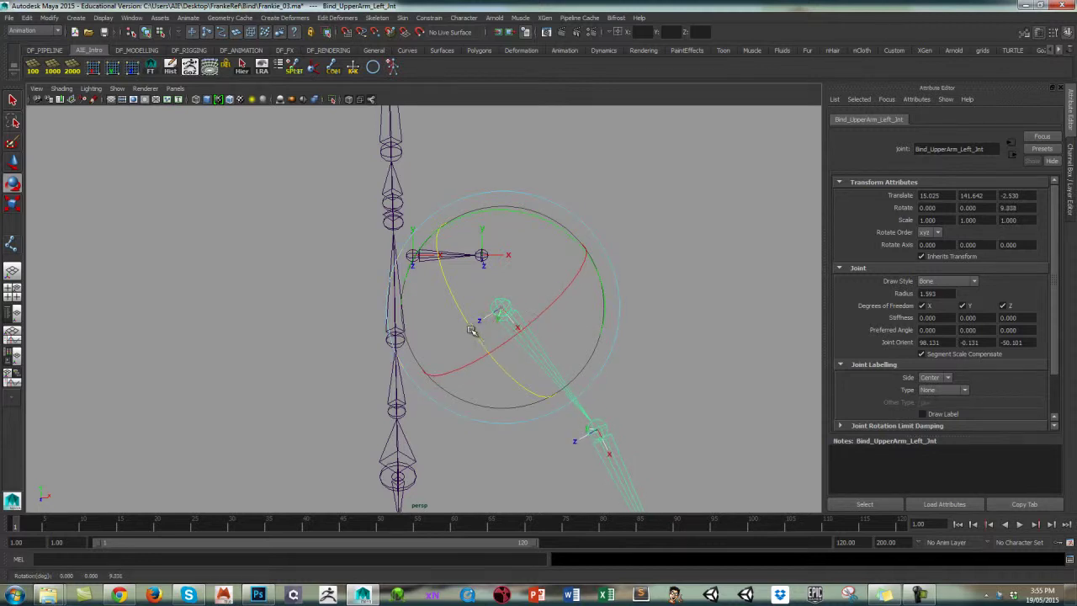
key(ctrl+z)
click(637, 182)
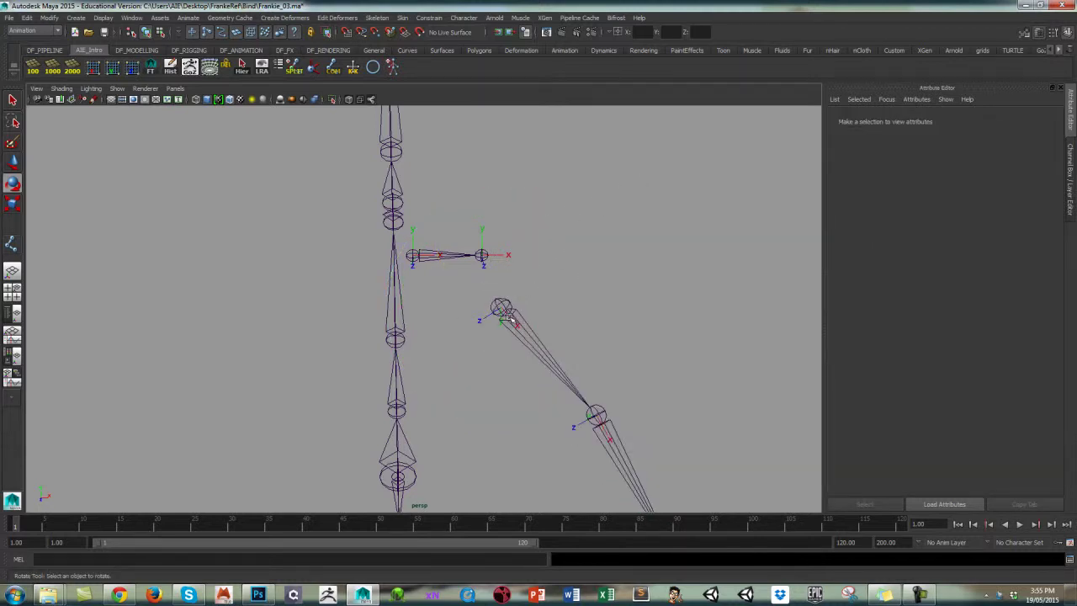
Test-rotate the clavicle's root joint about 2.7 degrees around Z, undo the rotation and clear the selection
click(437, 259)
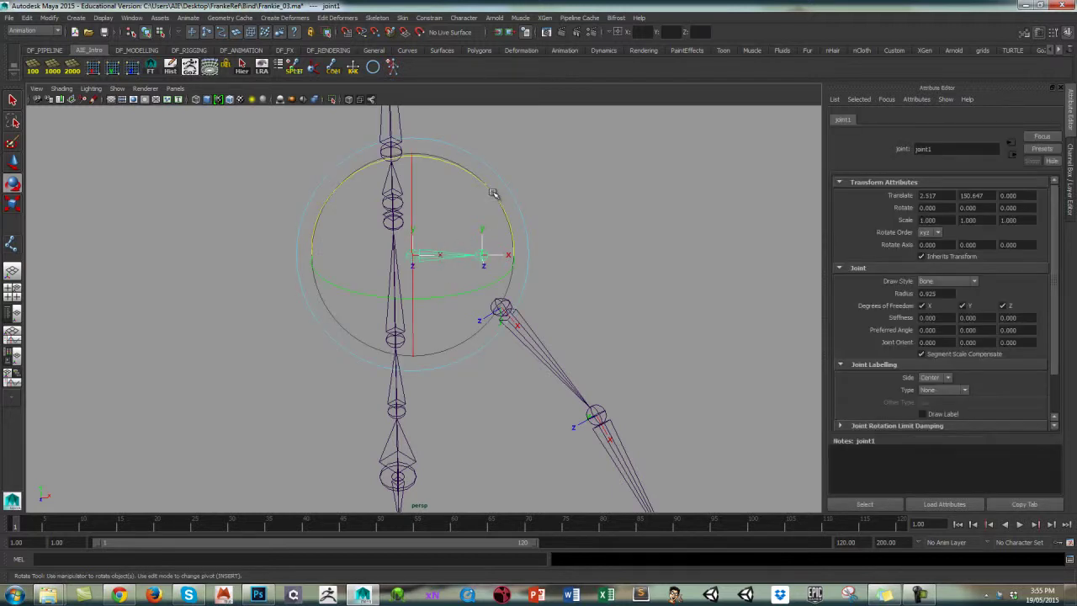
mouse_move(493, 194)
mouse_down()
mouse_move(504, 222)
mouse_move(487, 163)
mouse_move(503, 206)
mouse_move(495, 185)
mouse_up()
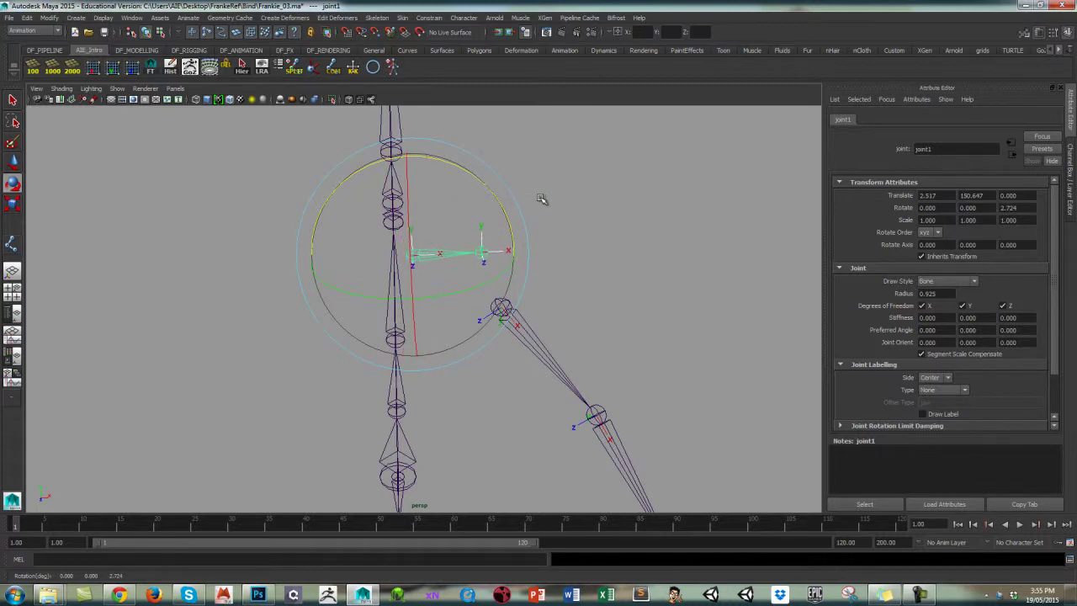
key(ctrl+z)
mouse_move(586, 212)
alt+mouse_down()
mouse_move(592, 194)
mouse_move(550, 210)
mouse_move(578, 196)
mouse_move(574, 208)
alt+mouse_up()
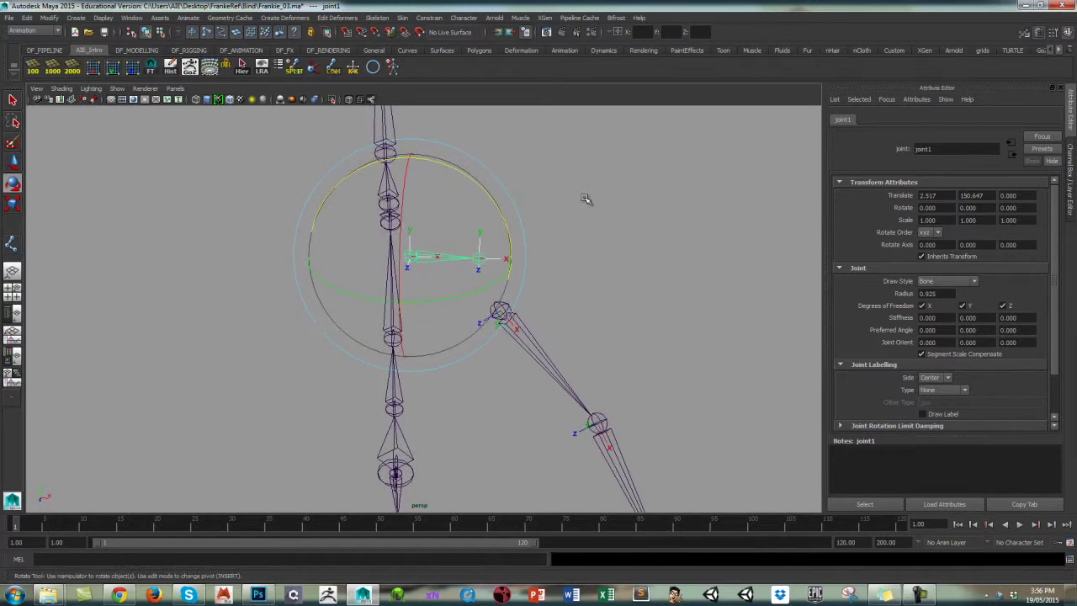
click(580, 199)
Examine the rotation and joint orient values of the clavicle's shoulder-end joint and root joint
mouse_move(577, 199)
alt+mouse_down()
mouse_move(502, 211)
mouse_move(584, 219)
alt+mouse_up()
click(494, 276)
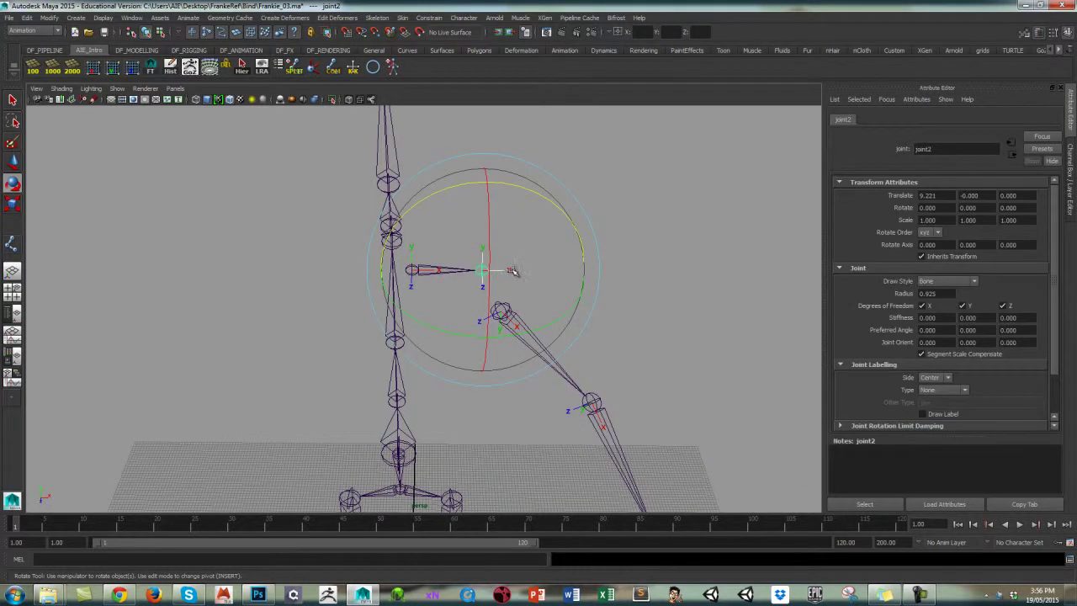
key(ctrl+a)
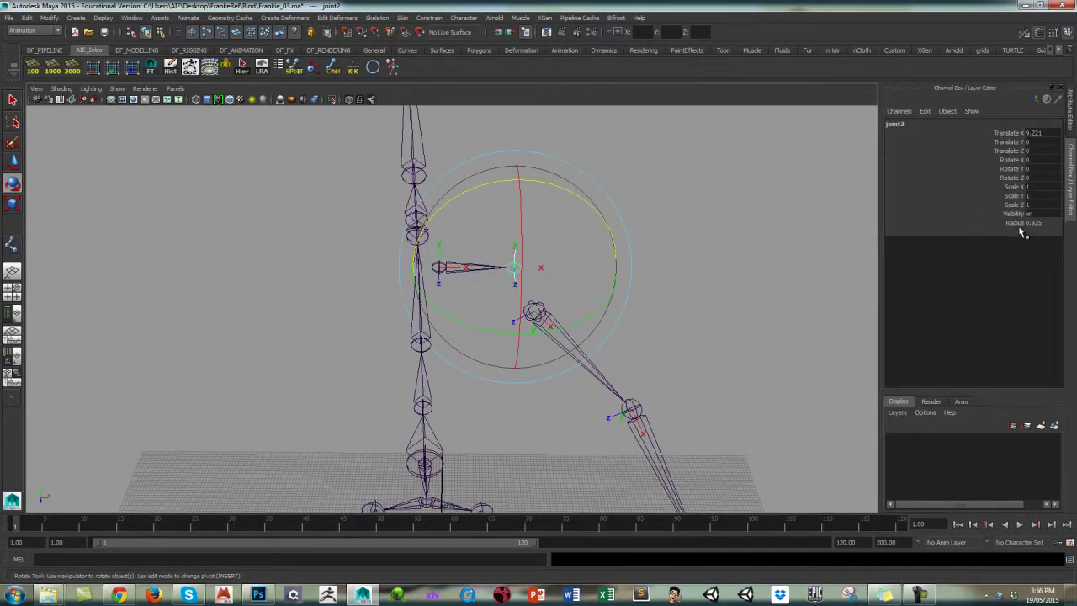
key(ctrl+a)
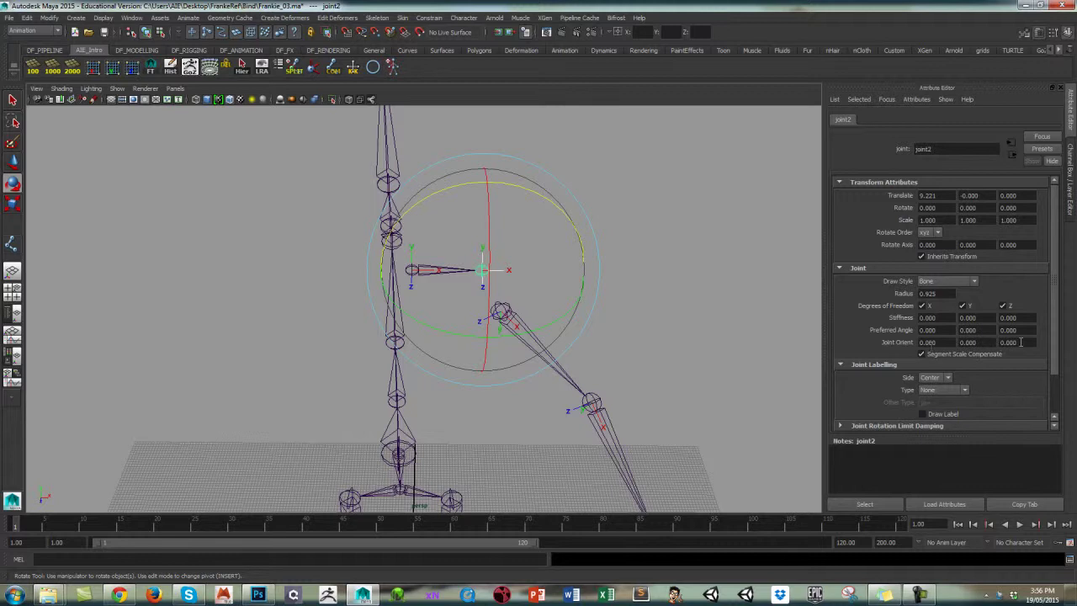
click(681, 249)
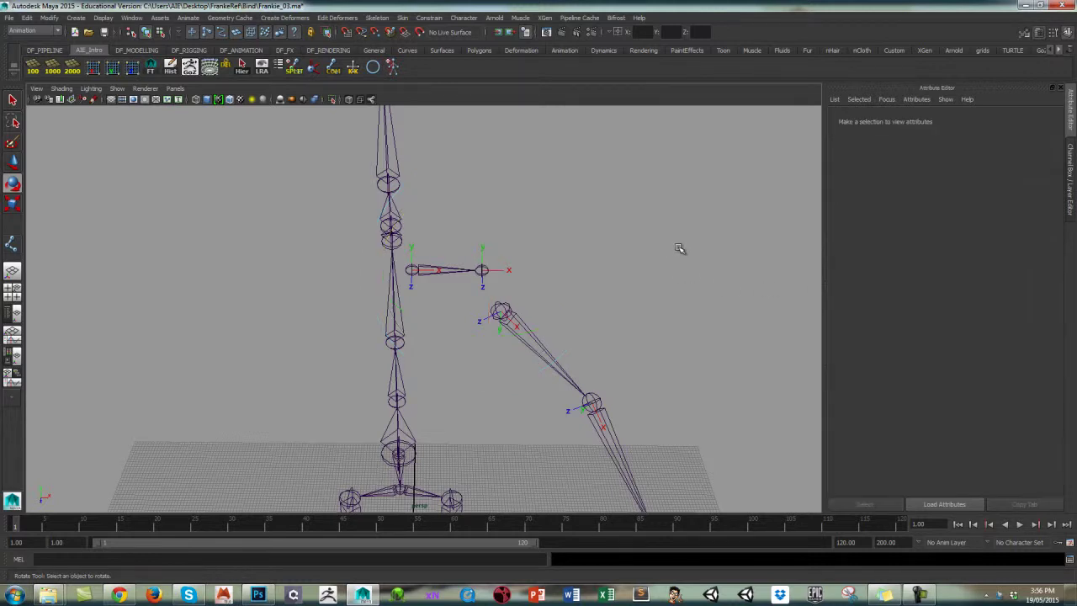
click(429, 275)
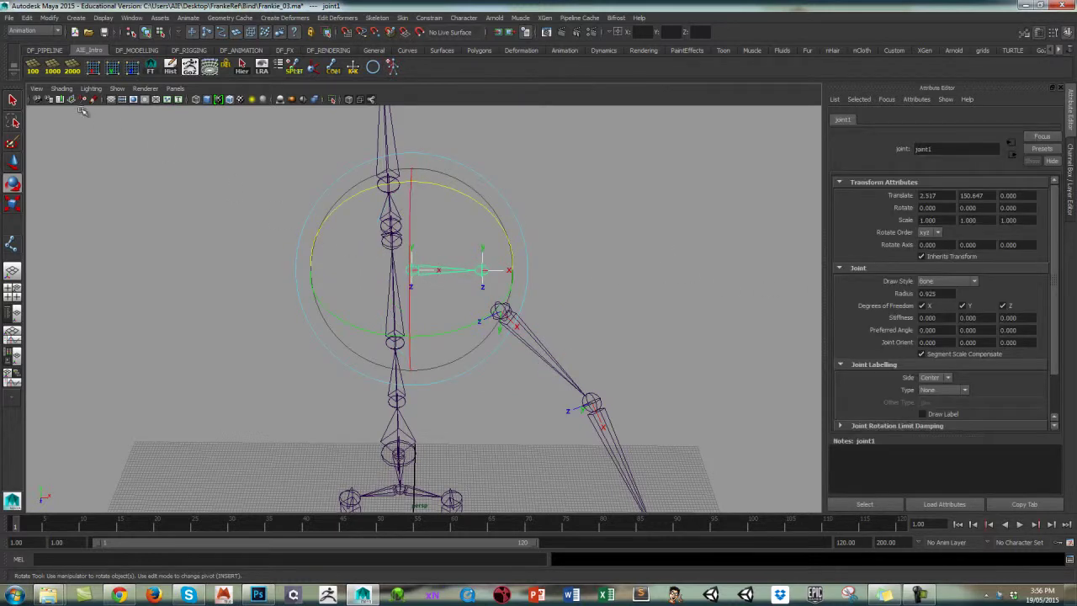
click(613, 204)
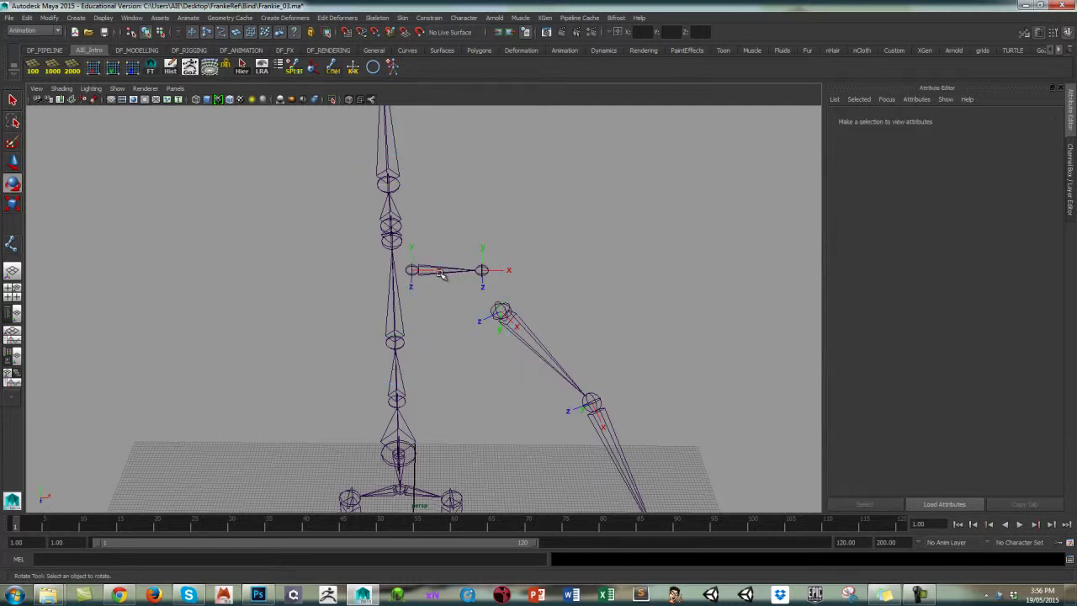
Turn off the local rotation axes on the clavicle and left arm hierarchies and show the polygon meshes again
click(441, 274)
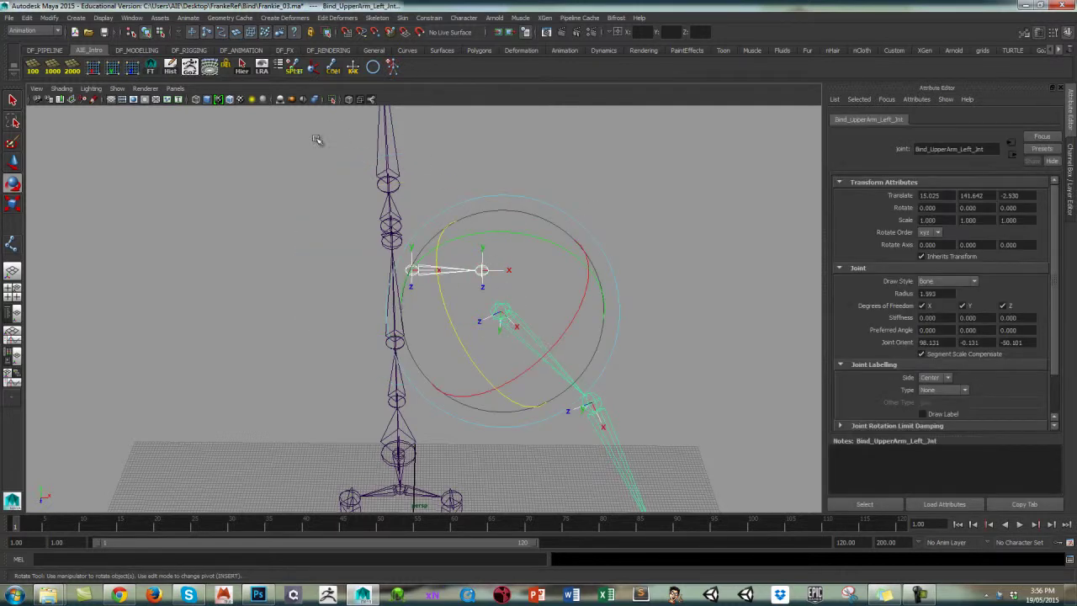
click(242, 67)
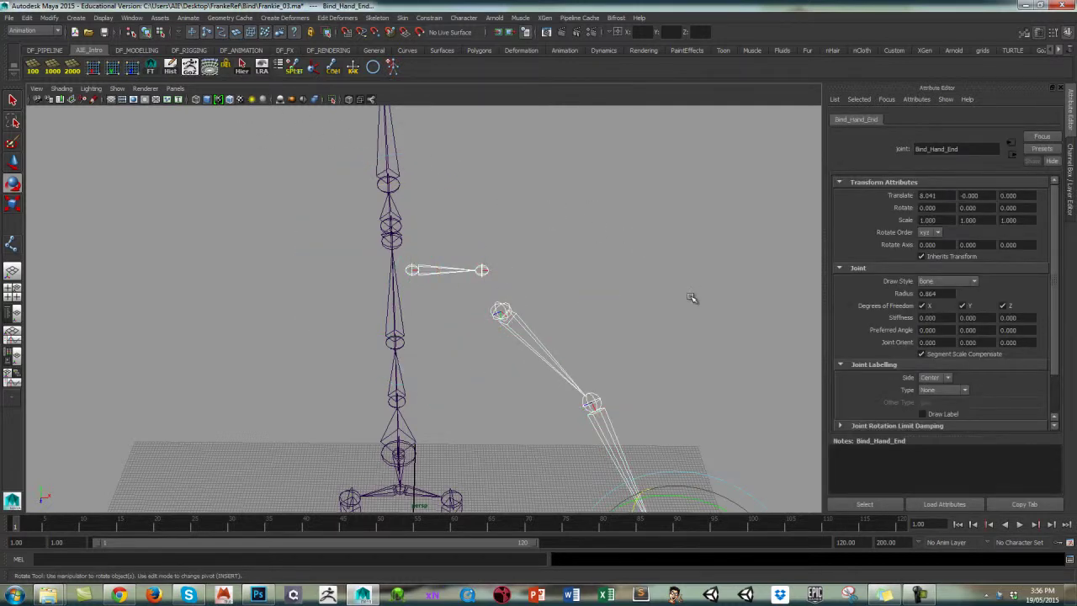
alt+drag(693, 297, 625, 238)
click(626, 241)
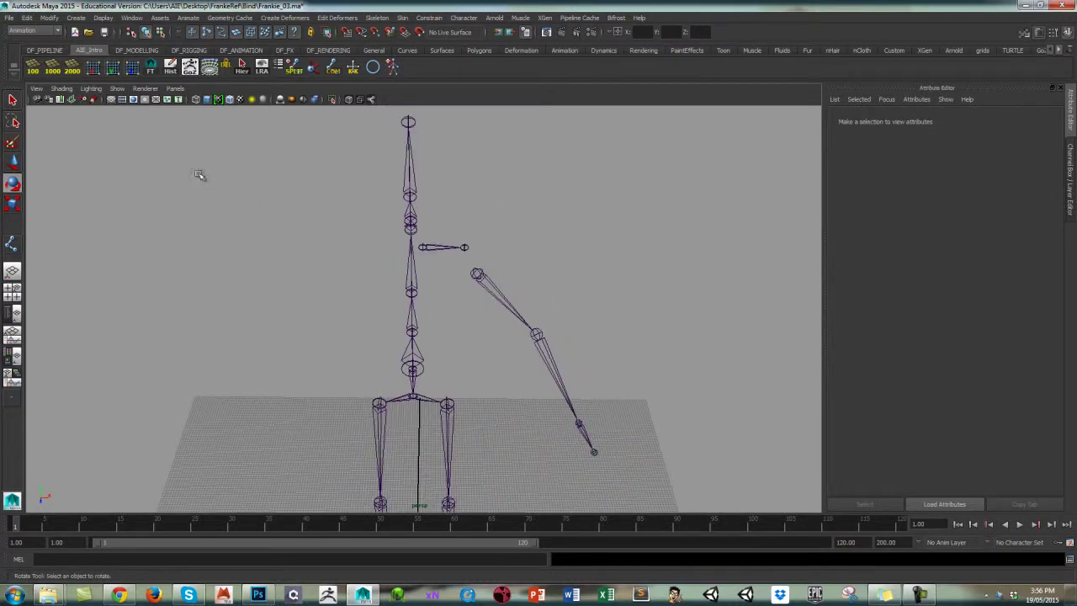
click(117, 89)
click(142, 178)
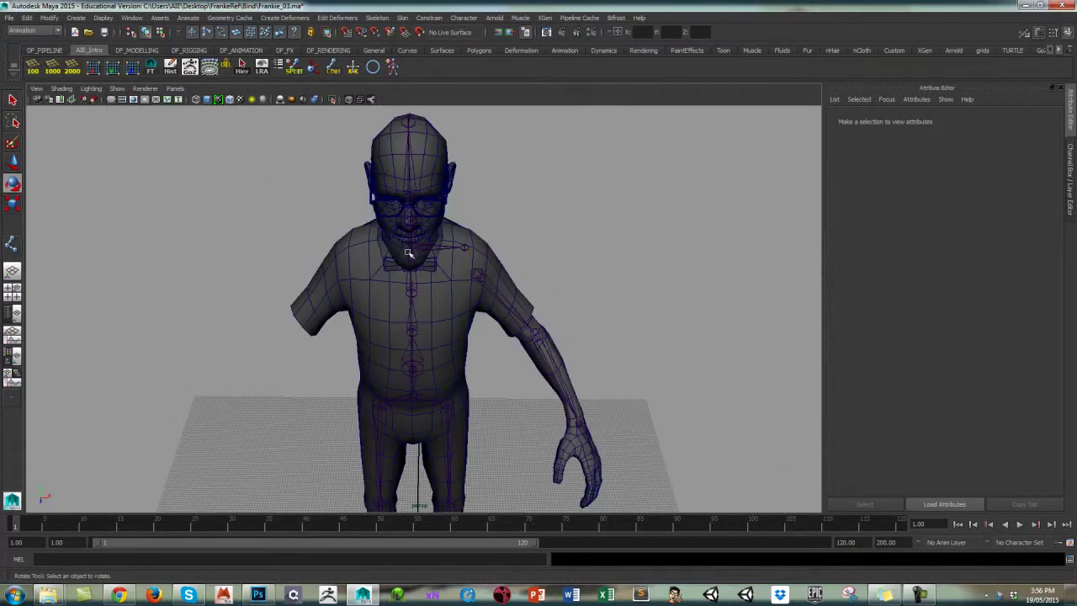
Examine the clavicle joints' placement inside the character's shoulder from the side and the front
mouse_move(407, 253)
alt+mouse_down()
mouse_move(614, 274)
mouse_move(476, 240)
mouse_move(421, 264)
alt+mouse_up()
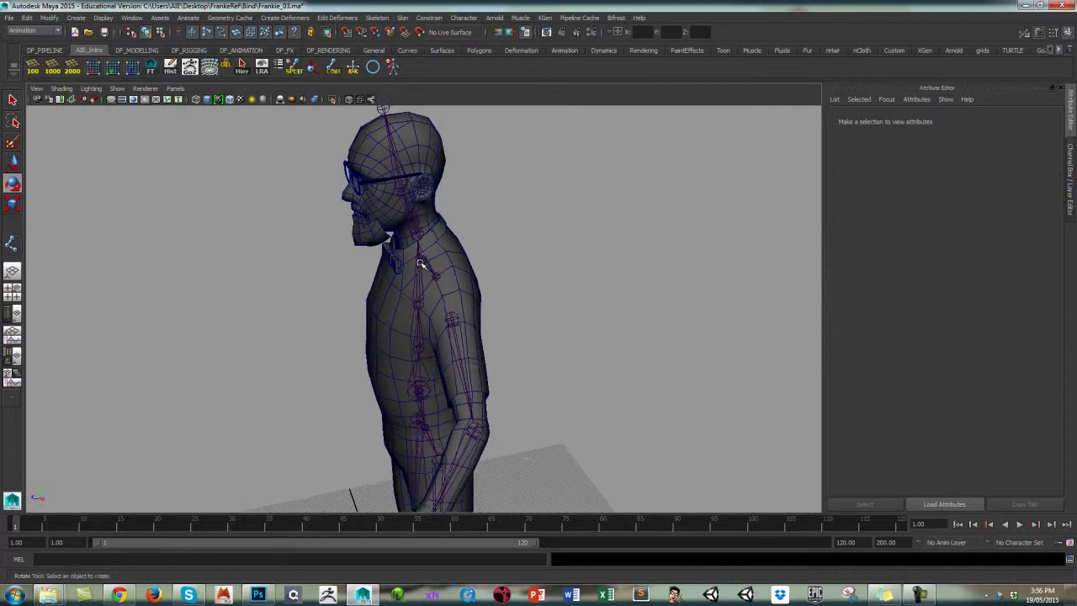
click(421, 263)
alt+drag(549, 238, 642, 240)
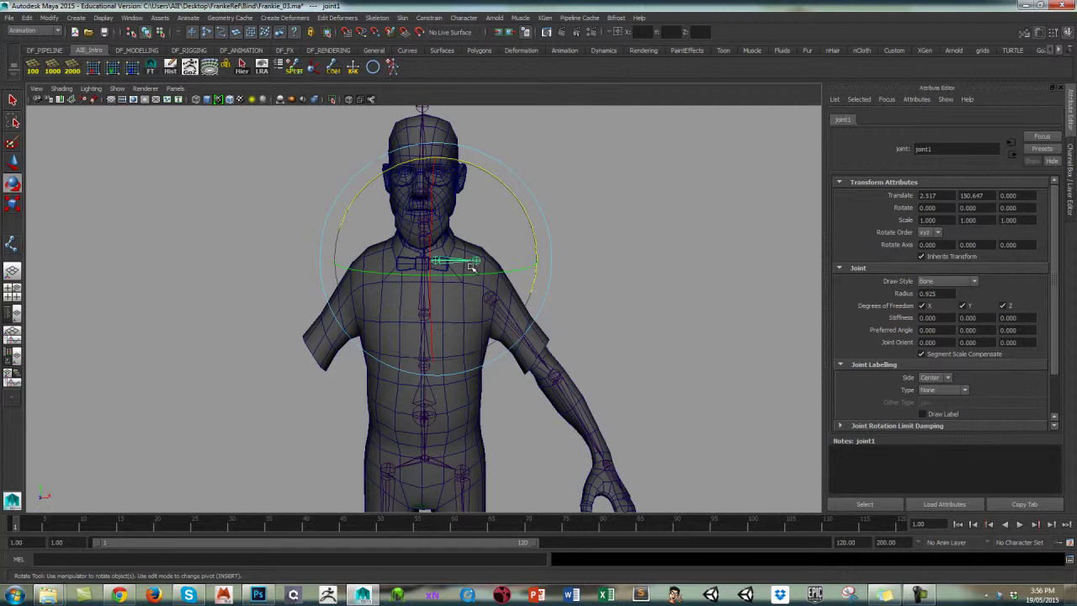
alt+drag(620, 224, 620, 217)
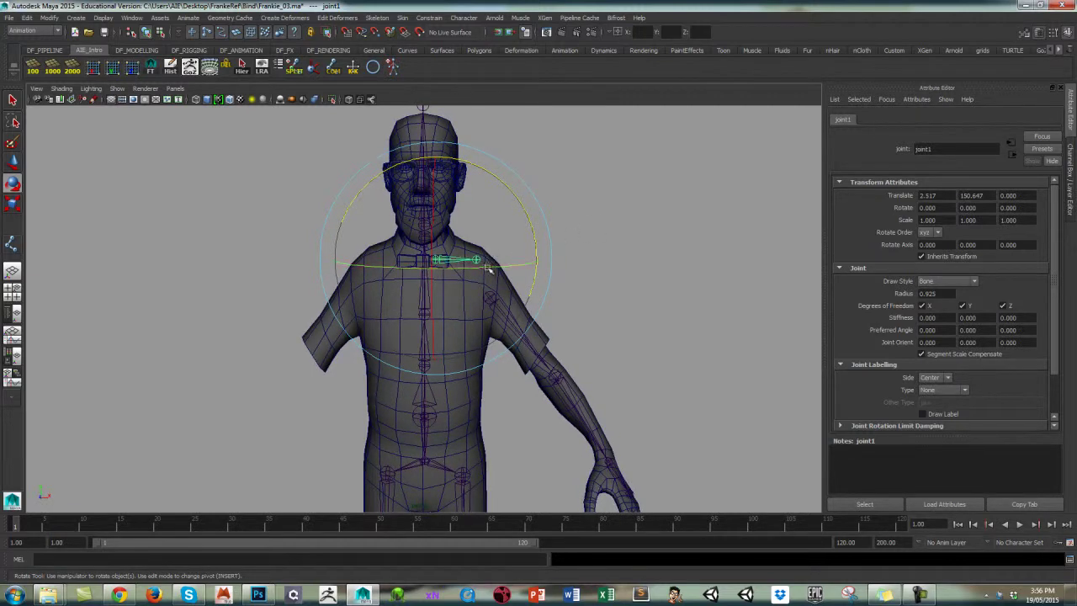
click(606, 204)
click(484, 260)
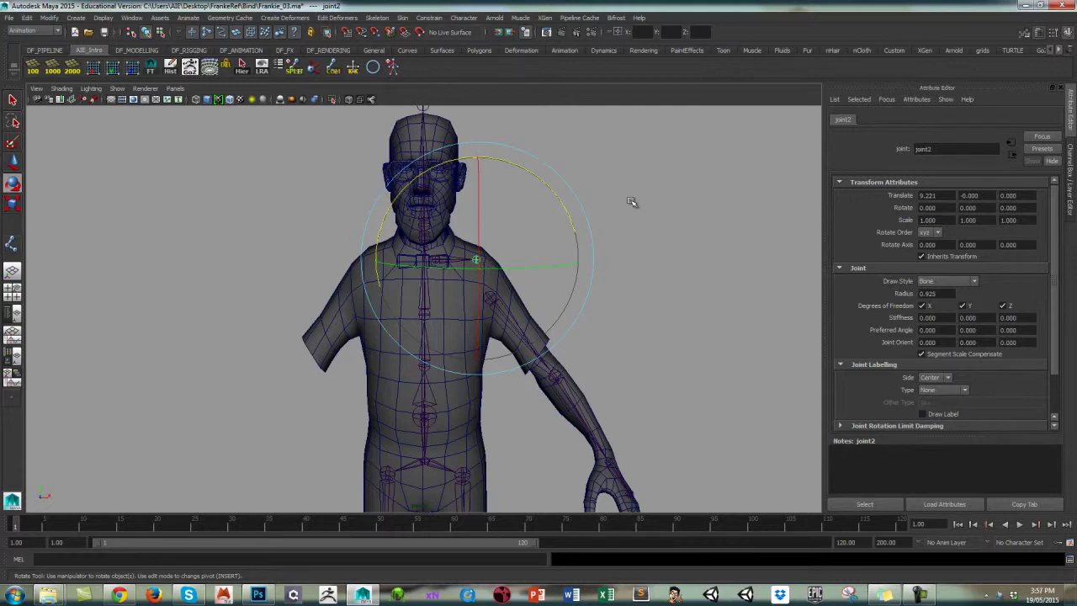
click(676, 194)
Open the Outliner, expand the clavicle chain and rename its root joint as Bind_Clavicle_Left_Jnt
key(shift+o)
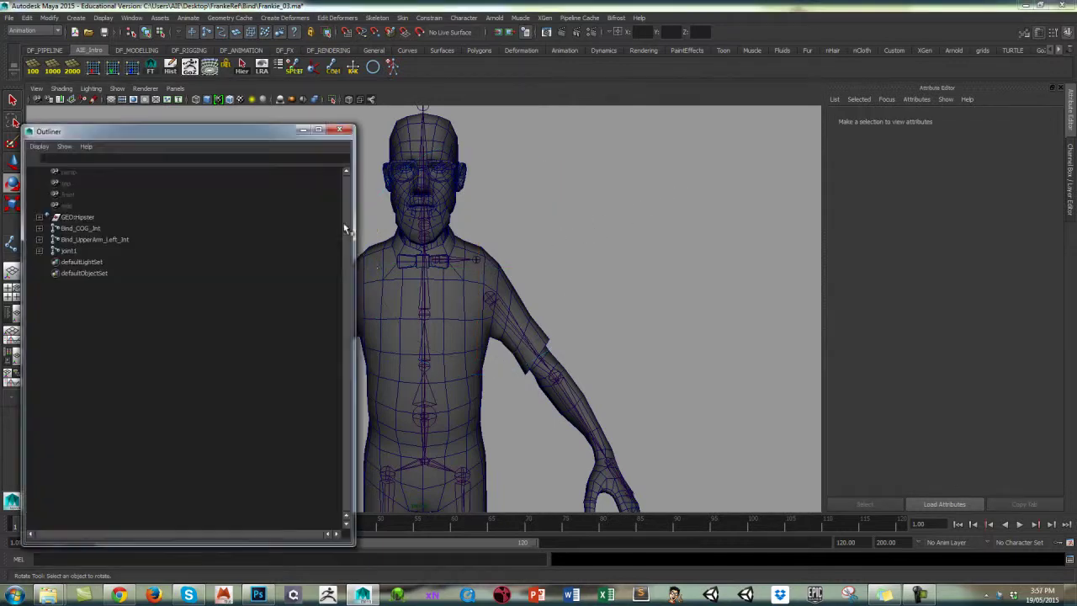
click(202, 251)
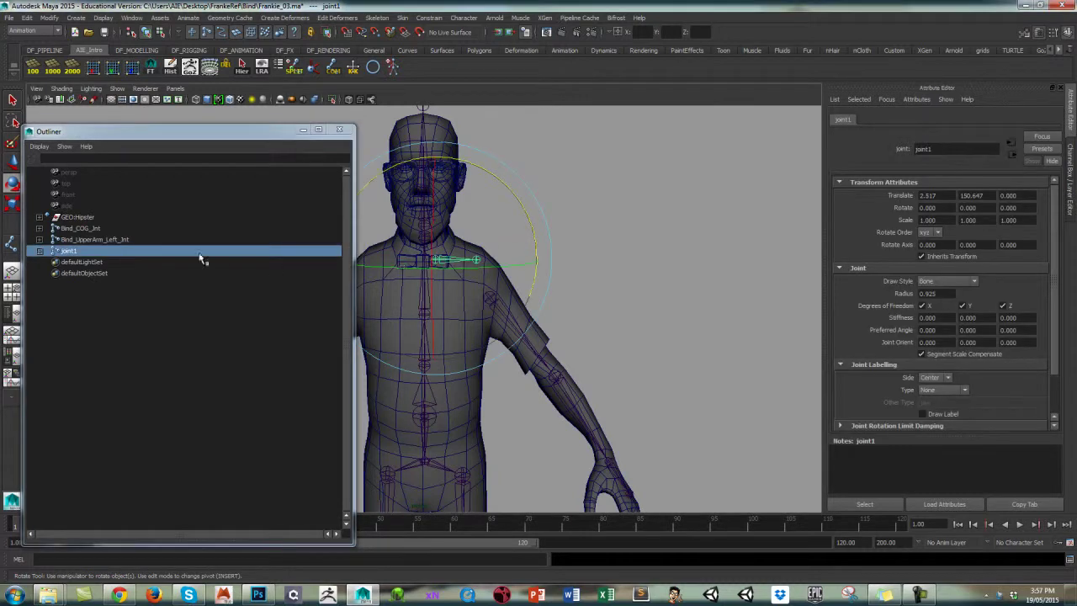
click(38, 251)
double_click(71, 251)
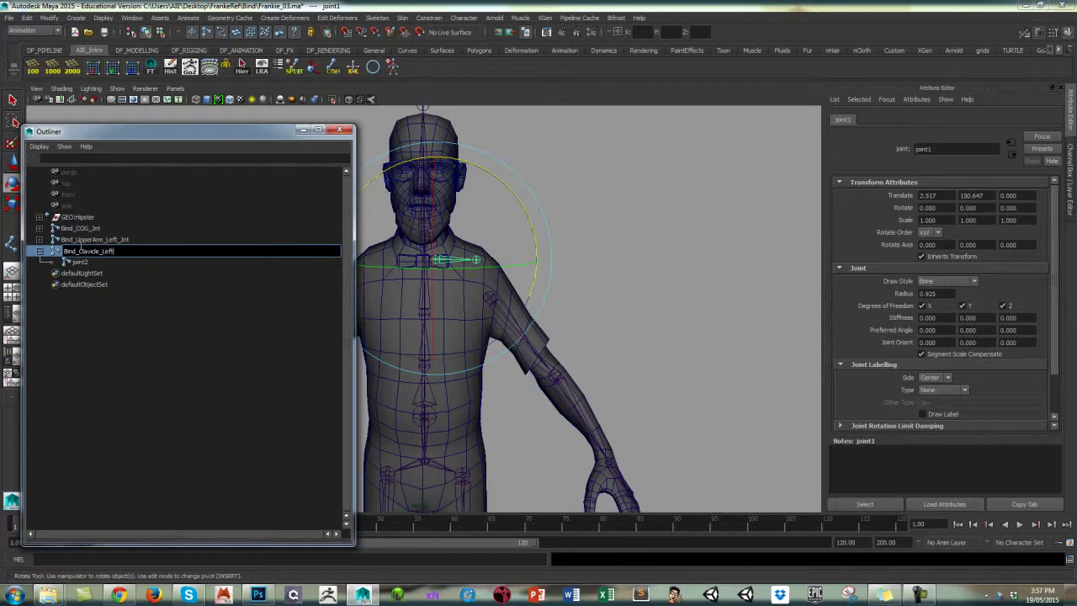
text(nt)
key(Return)
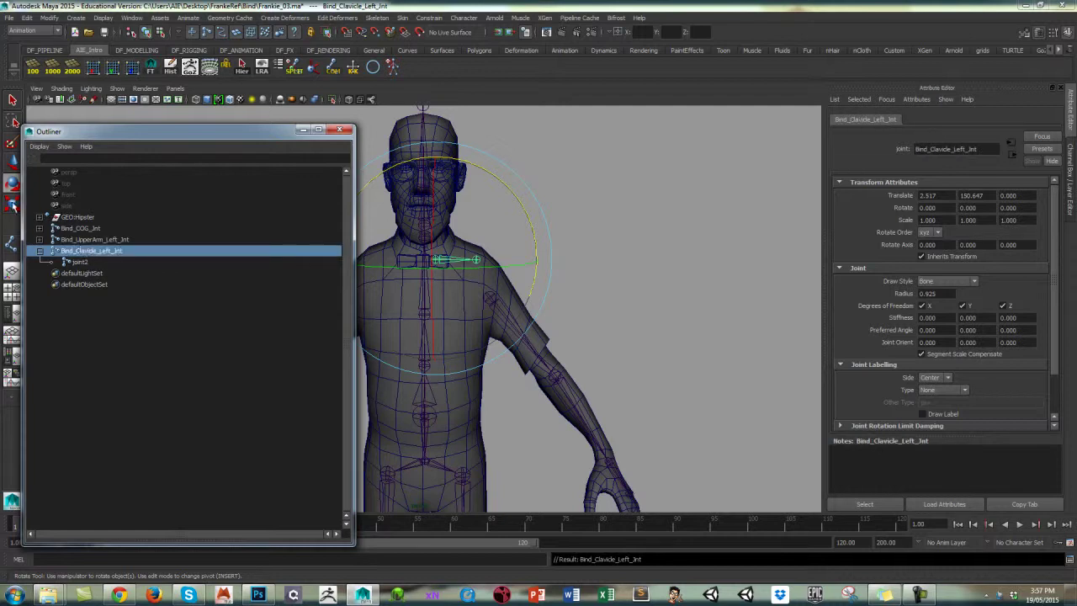
Rename the clavicle's child joint as Bind_Clavicle_Left_End
double_click(97, 262)
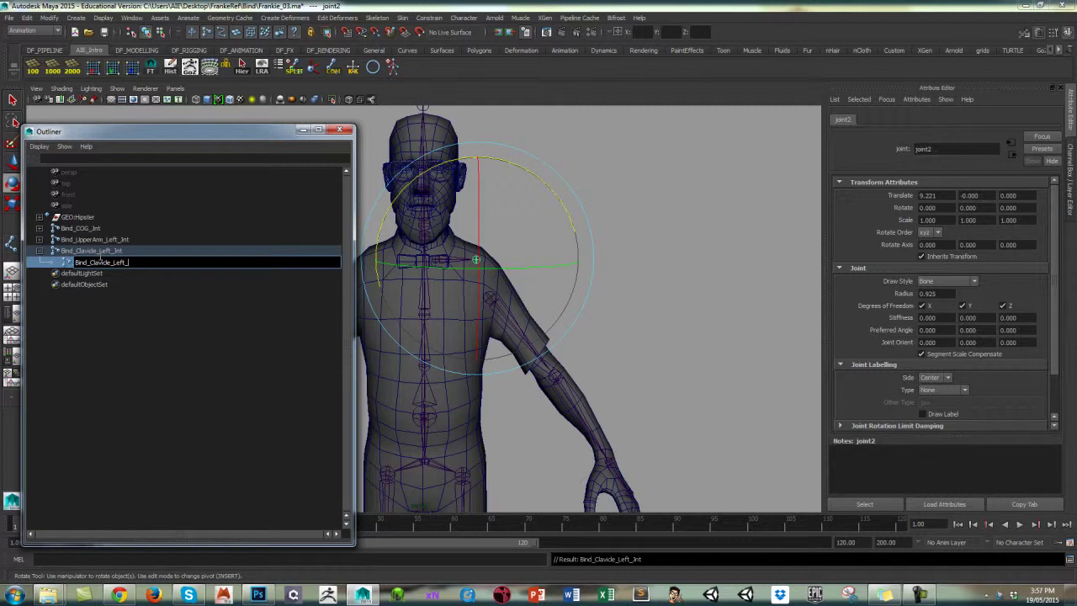
text(d)
key(Return)
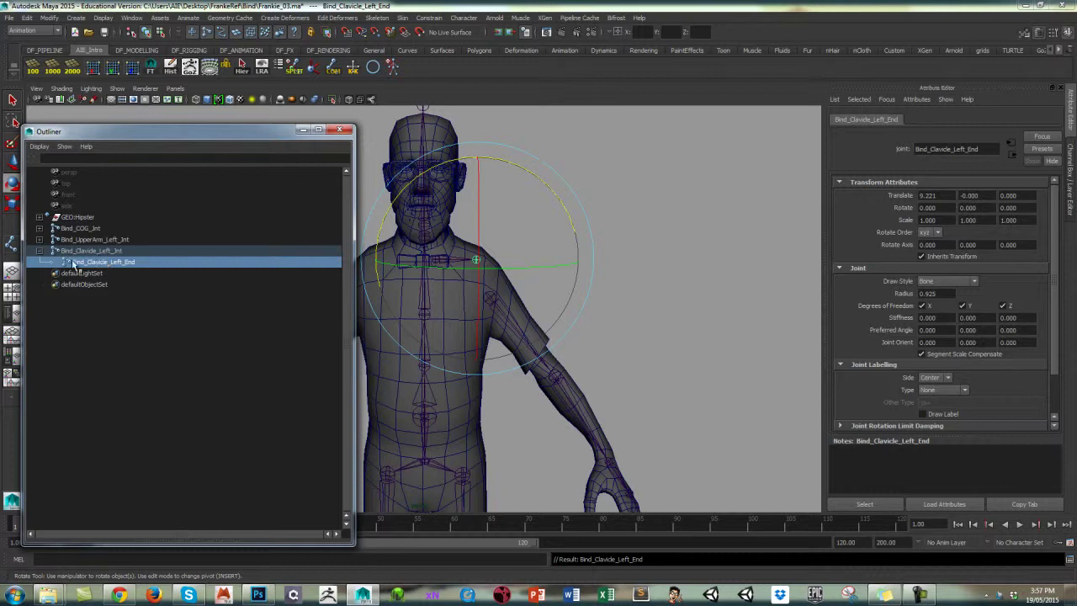
click(141, 285)
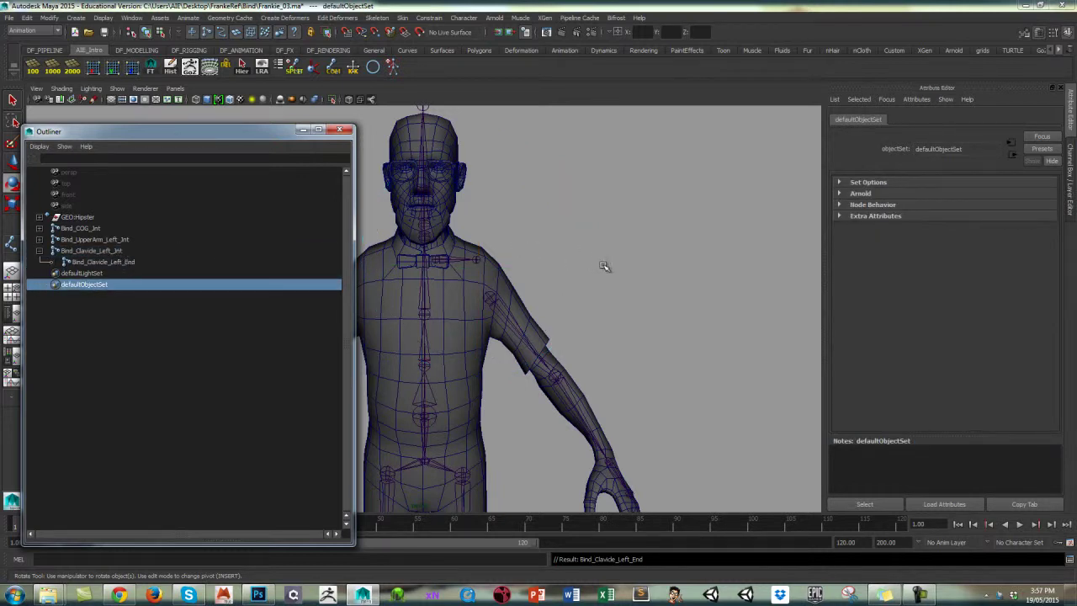
Parent the left upper arm joint, with its arm chain, under the clavicle's end joint
click(500, 309)
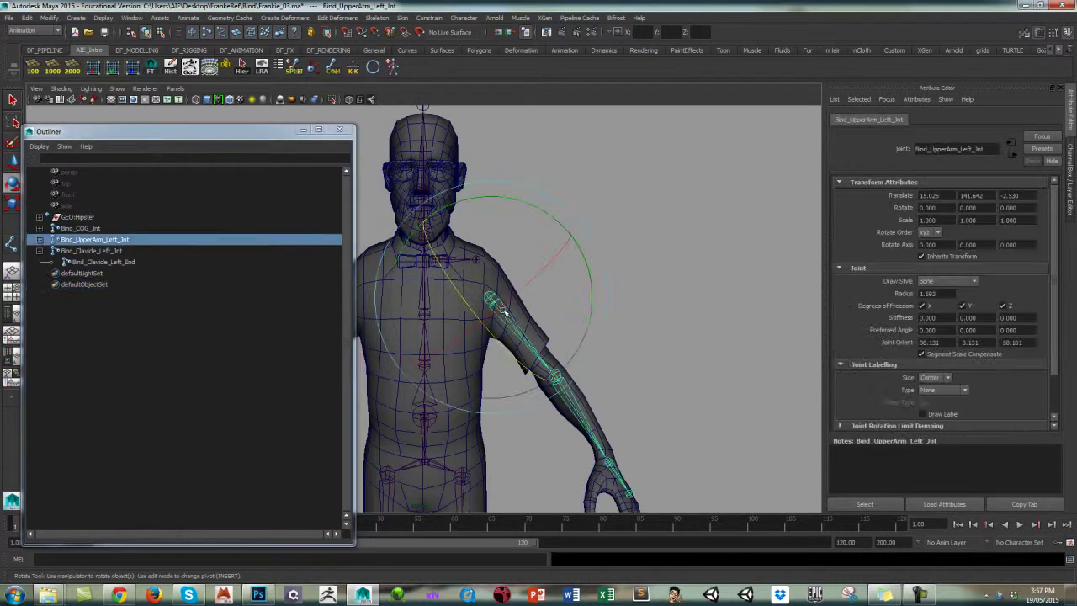
key(q)
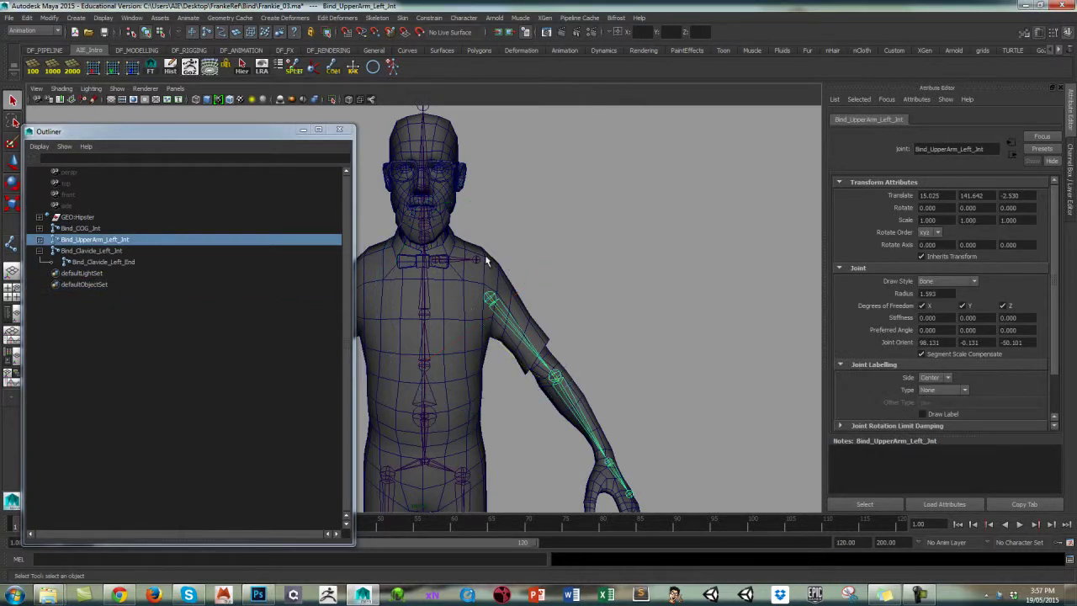
shift+click(476, 261)
key(p)
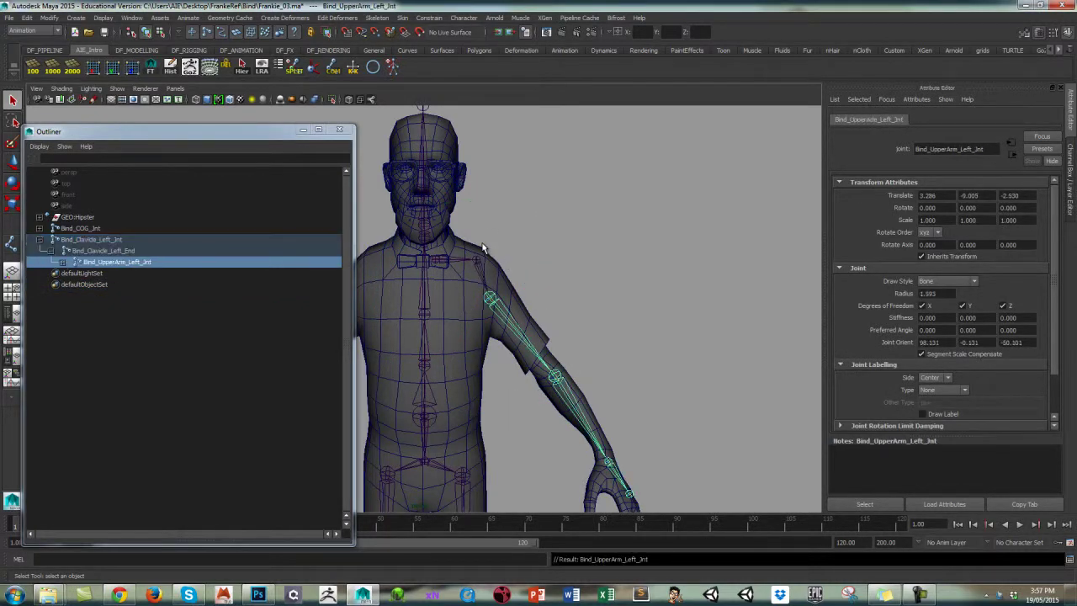
click(574, 230)
Parent the left clavicle root joint under the chest joint, Bind_Chest_Jnt, to connect the arm to the spine
click(439, 262)
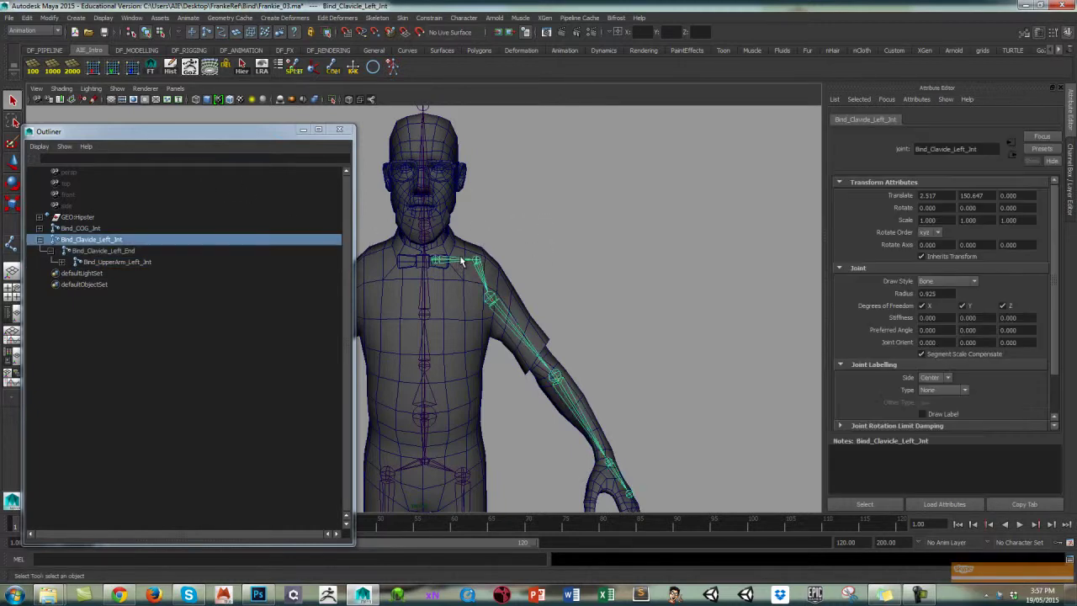
shift+click(427, 316)
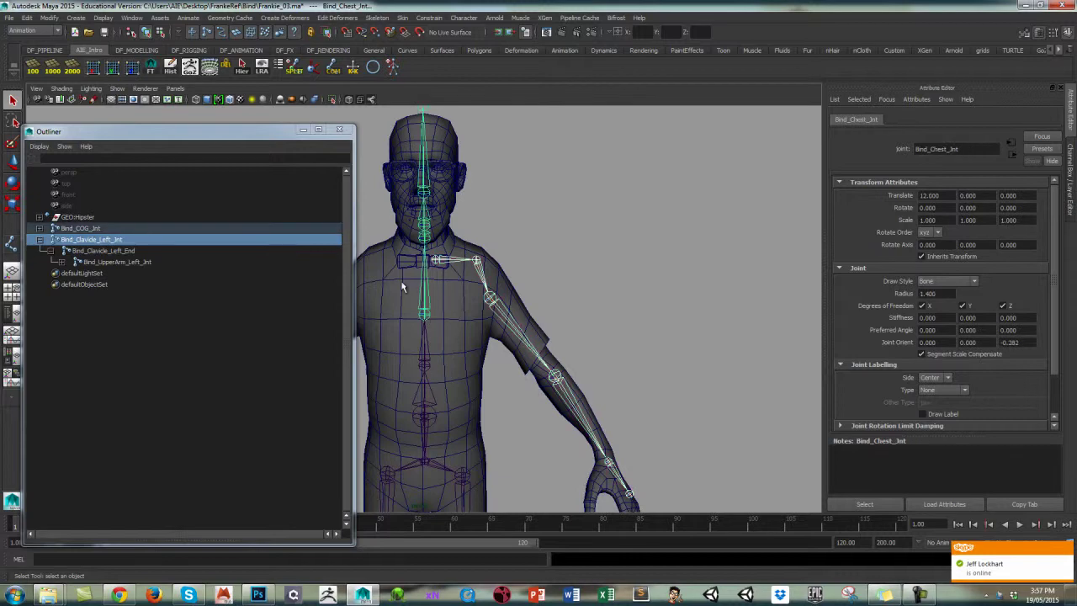
key(p)
click(580, 249)
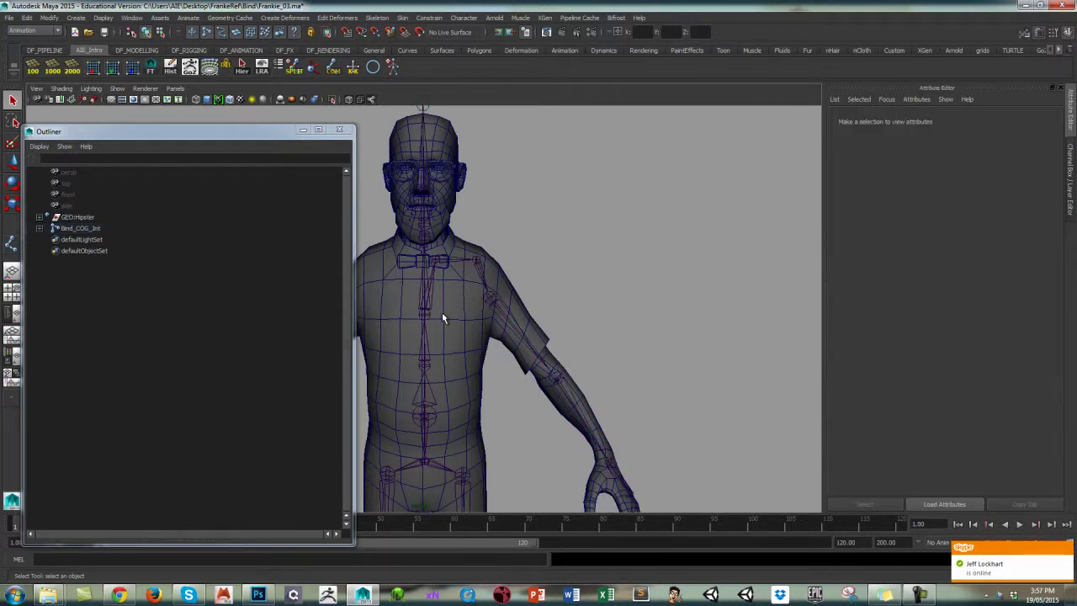
Select the chest joint to check the hierarchy attached to it, and close the Outliner
click(433, 318)
alt+middle_drag(592, 246, 630, 226)
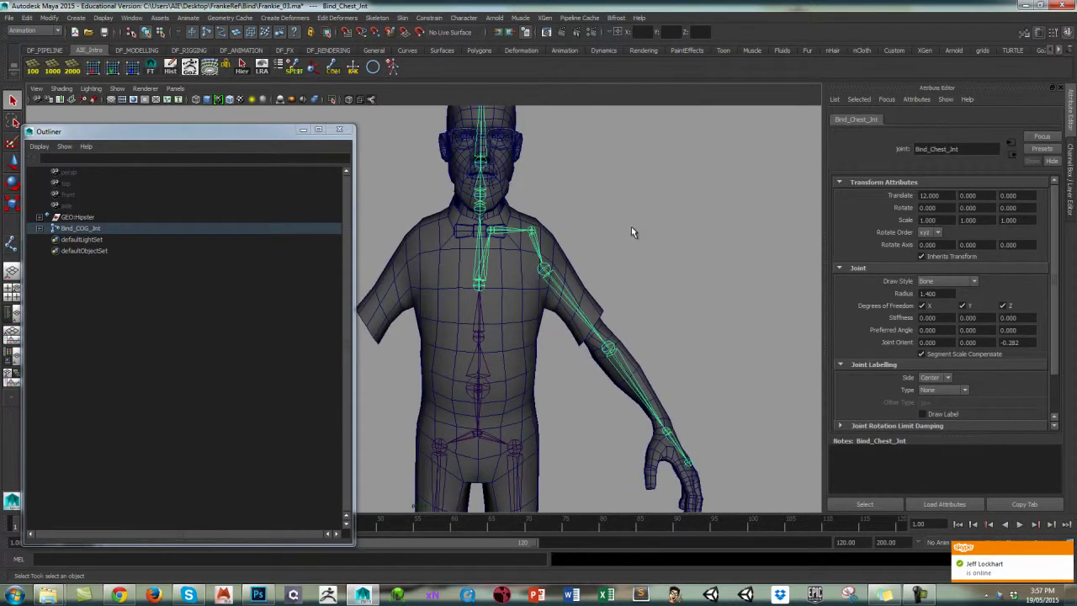
alt+right_drag(630, 227, 636, 232)
click(340, 131)
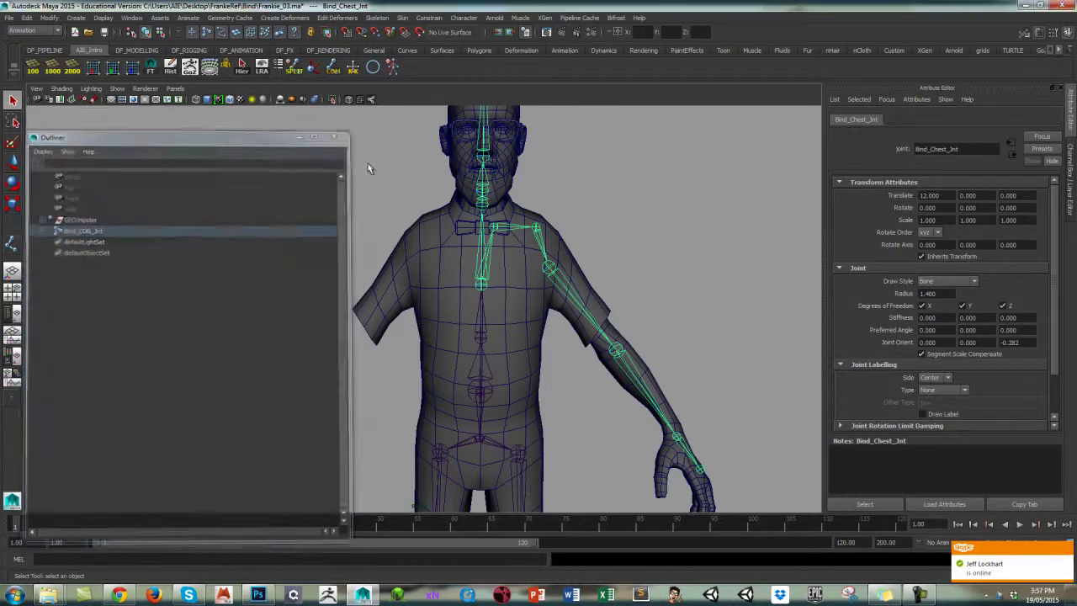
alt+middle_drag(641, 214, 611, 256)
alt+right_drag(612, 257, 589, 241)
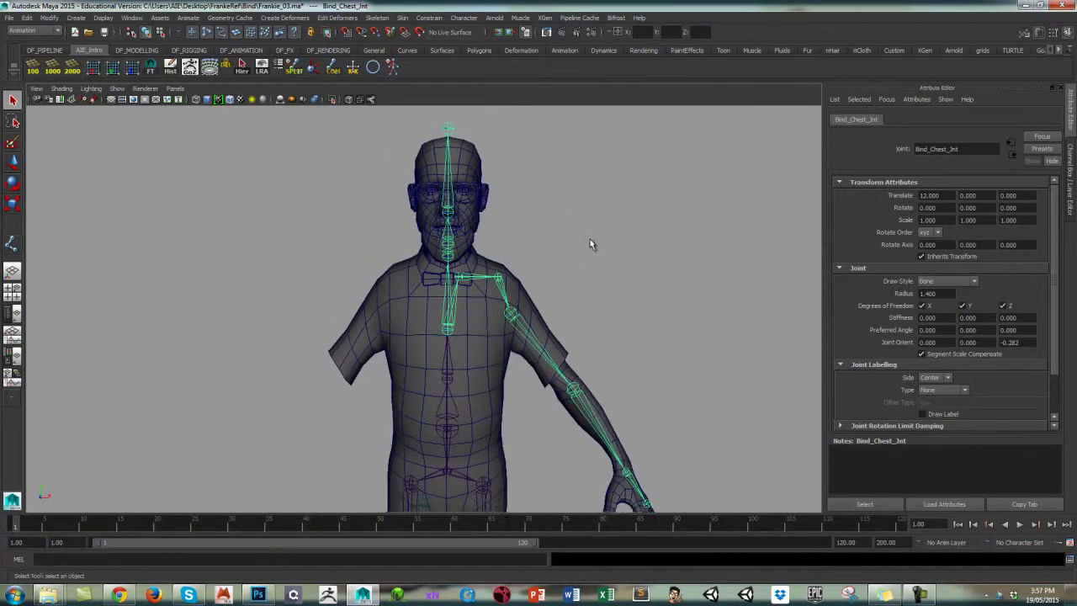
Test-rotate the chest joint to check that the clavicle, arm and head follow, undoing each rotation
key(e)
drag(447, 292, 449, 321)
key(ctrl+z)
mouse_move(497, 350)
mouse_down()
mouse_move(495, 370)
mouse_move(491, 353)
mouse_up()
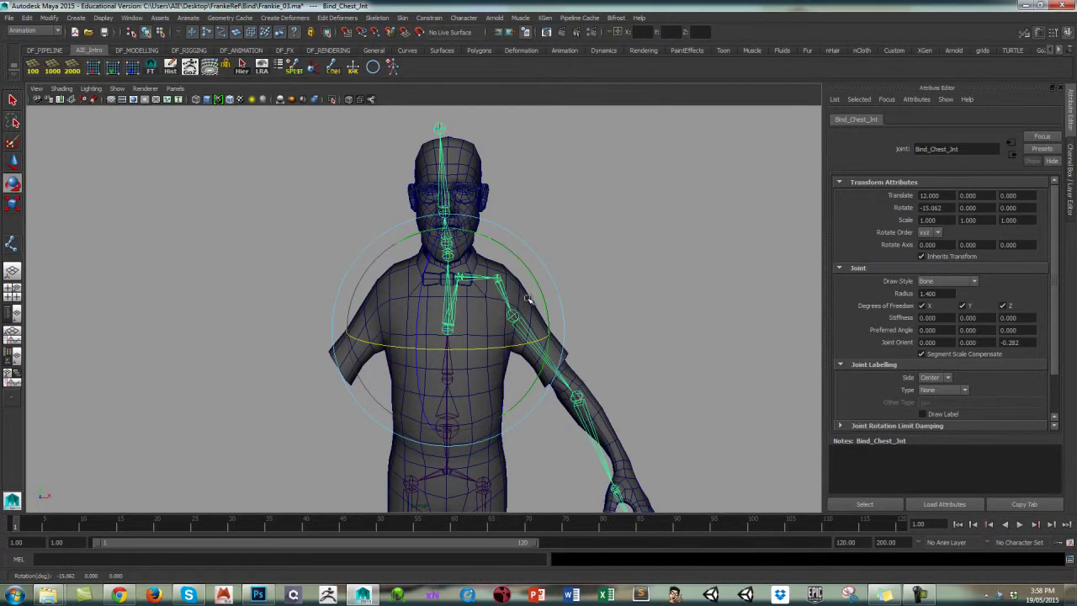
key(ctrl+z)
Test-rotate the neck joint to check its influence on the head chain, undo the rotation and clear the selection
alt+drag(584, 224, 517, 245)
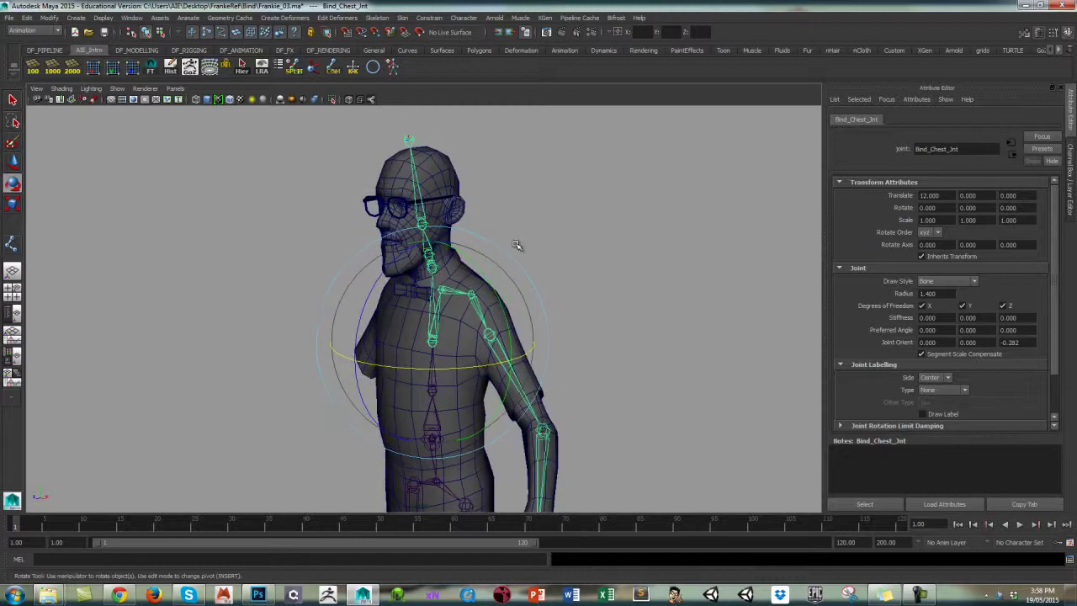
click(493, 250)
click(432, 268)
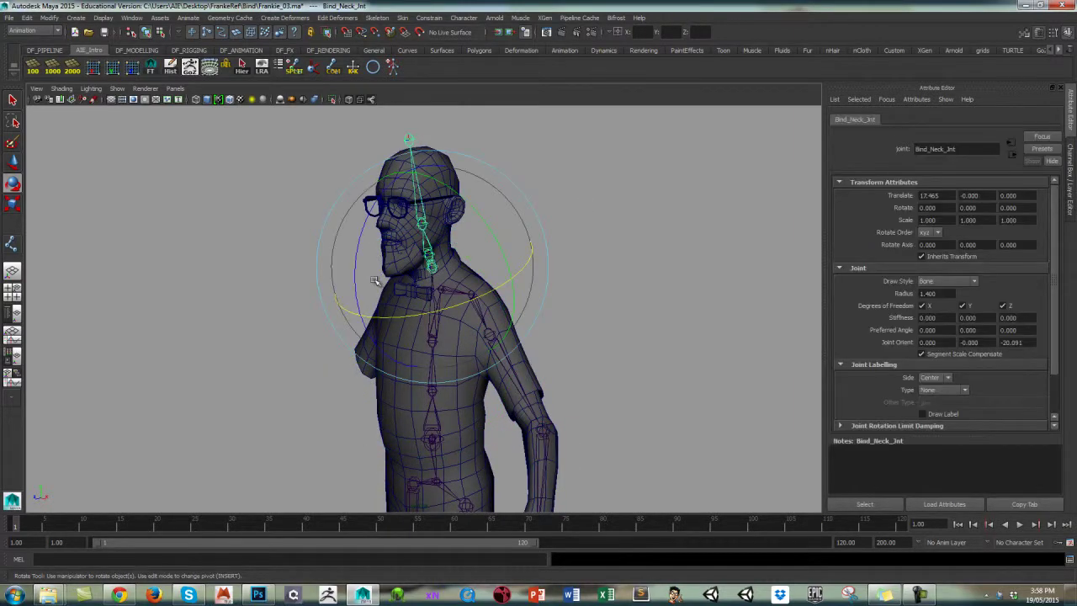
drag(357, 282, 375, 278)
key(ctrl+z)
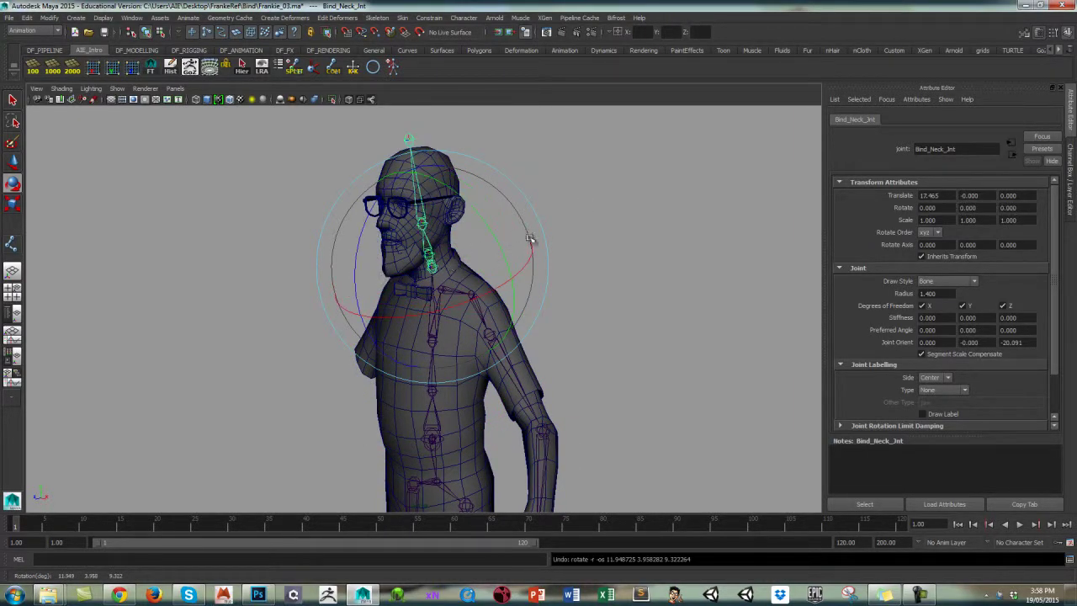
alt+drag(563, 225, 533, 211)
click(593, 210)
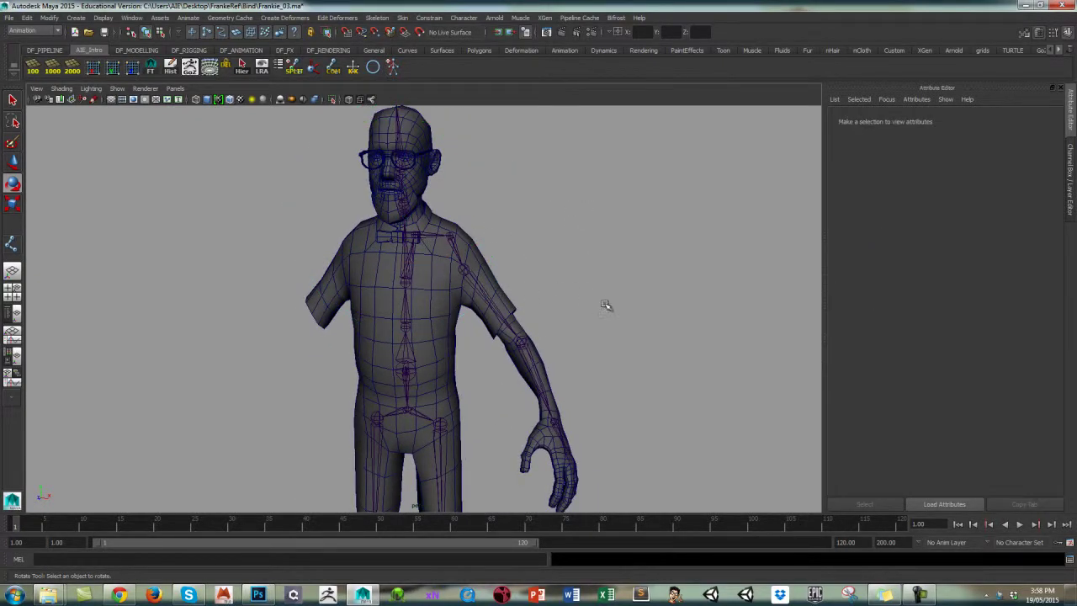
Select the root joint Bind_COG_Jnt and inspect the whole connected skeleton inside the character
alt+drag(608, 305, 524, 250)
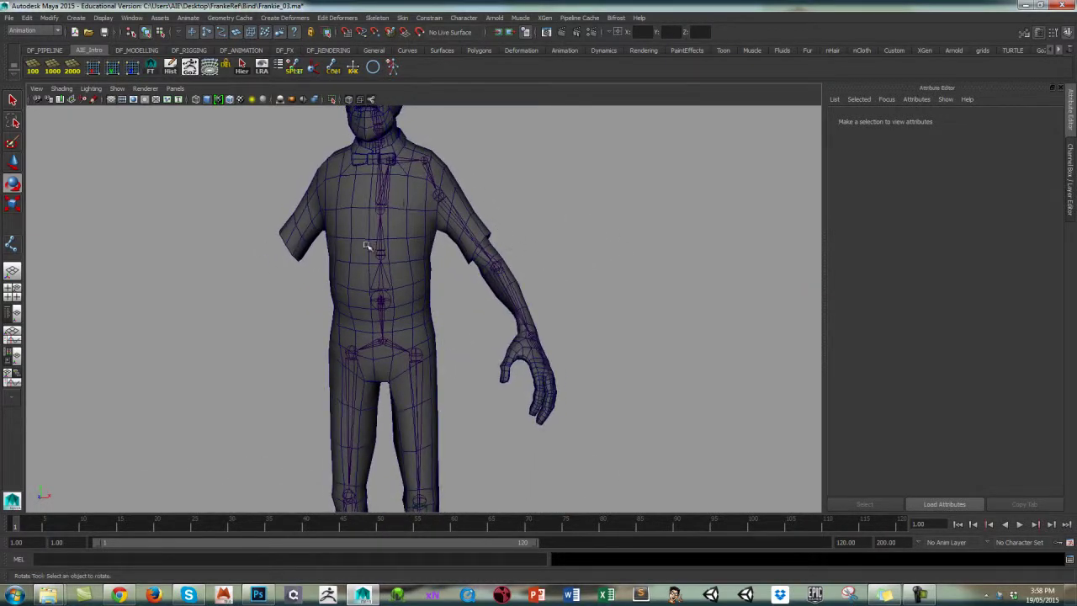
click(385, 303)
alt+drag(425, 303, 636, 296)
key(q)
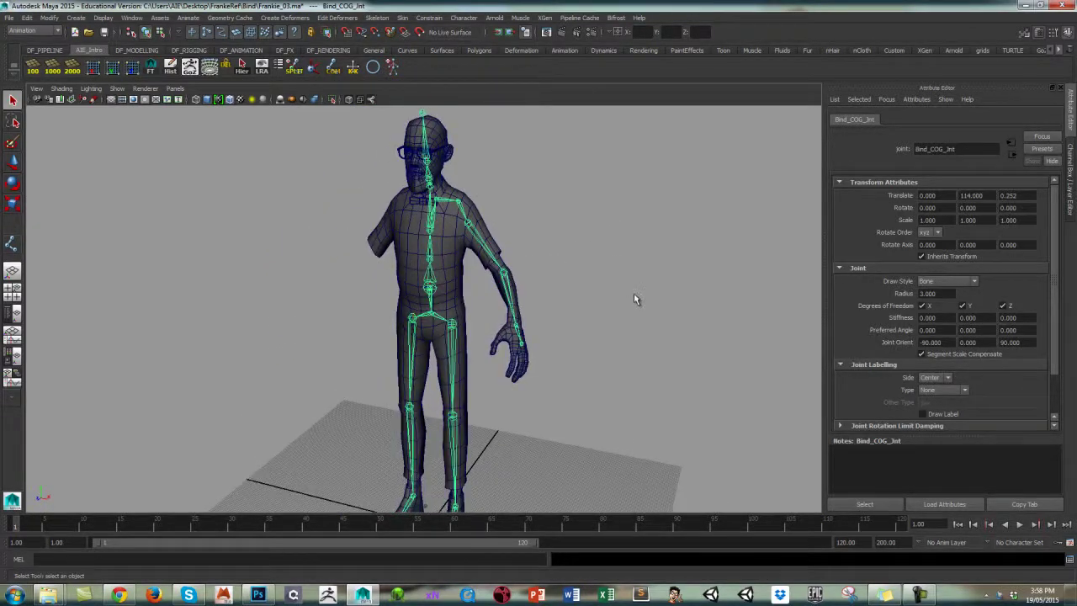